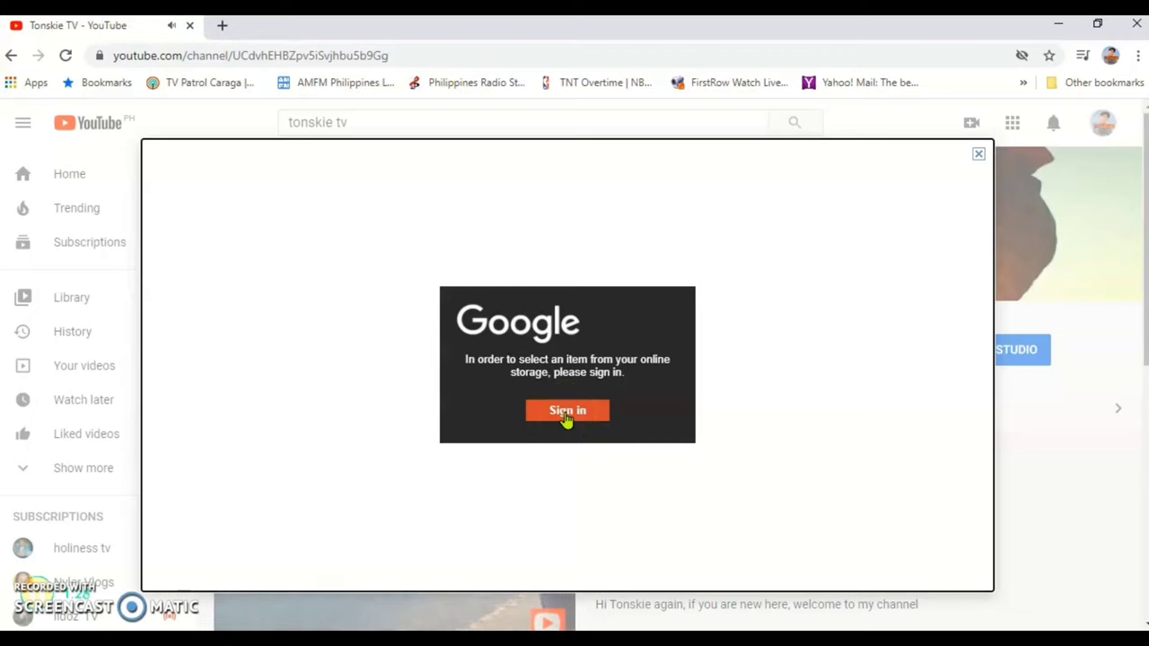
Try the Google sign-in in the channel art dialog, and search the browser settings for "cookies".
click(566, 411)
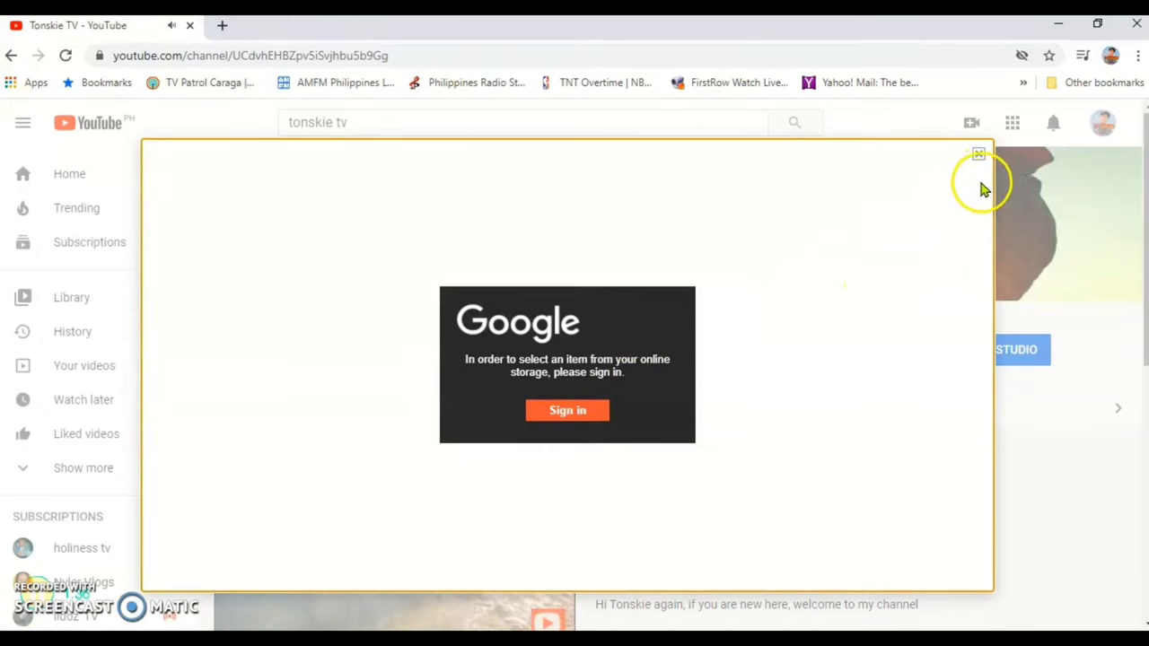
click(1137, 58)
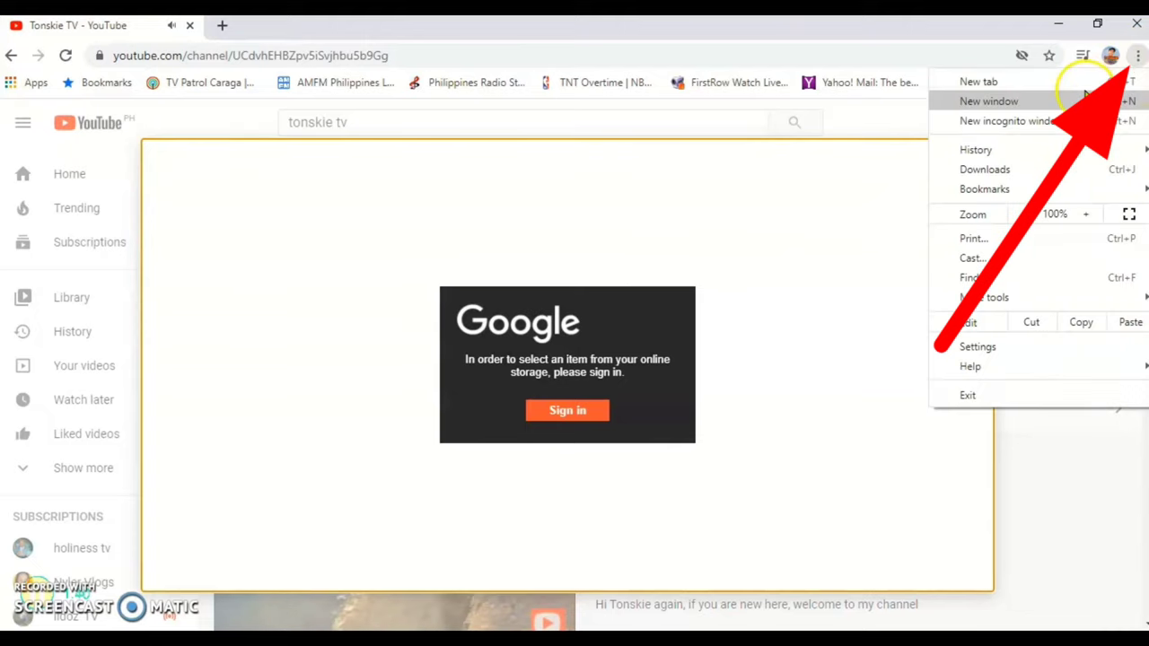
click(977, 347)
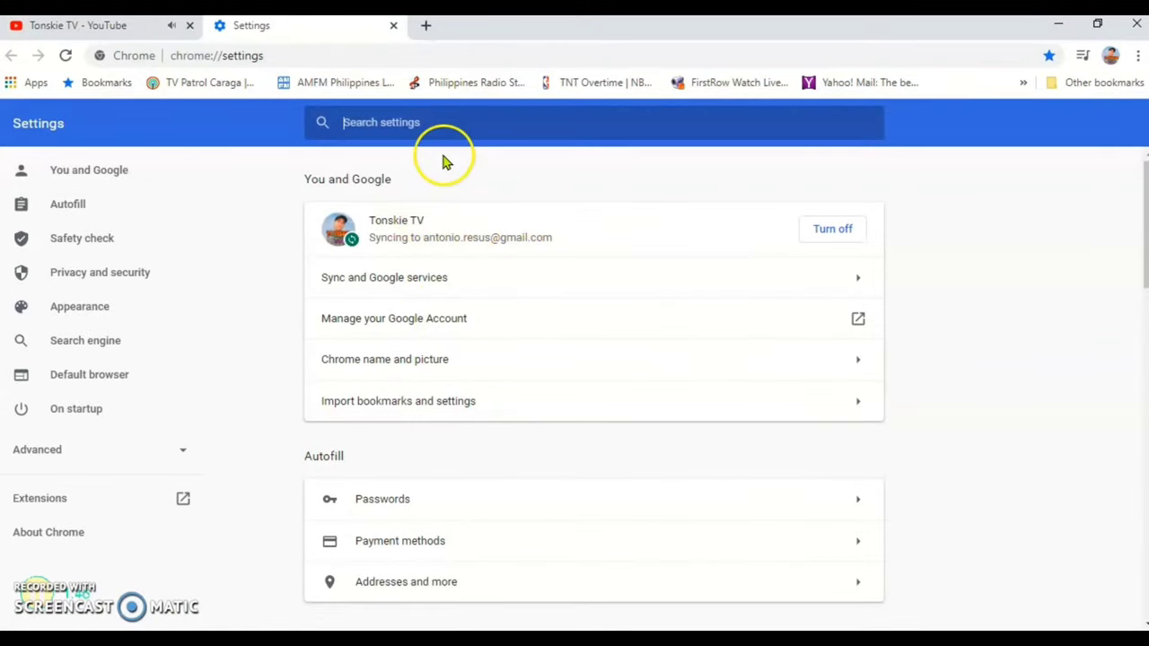
click(411, 128)
text(cookies)
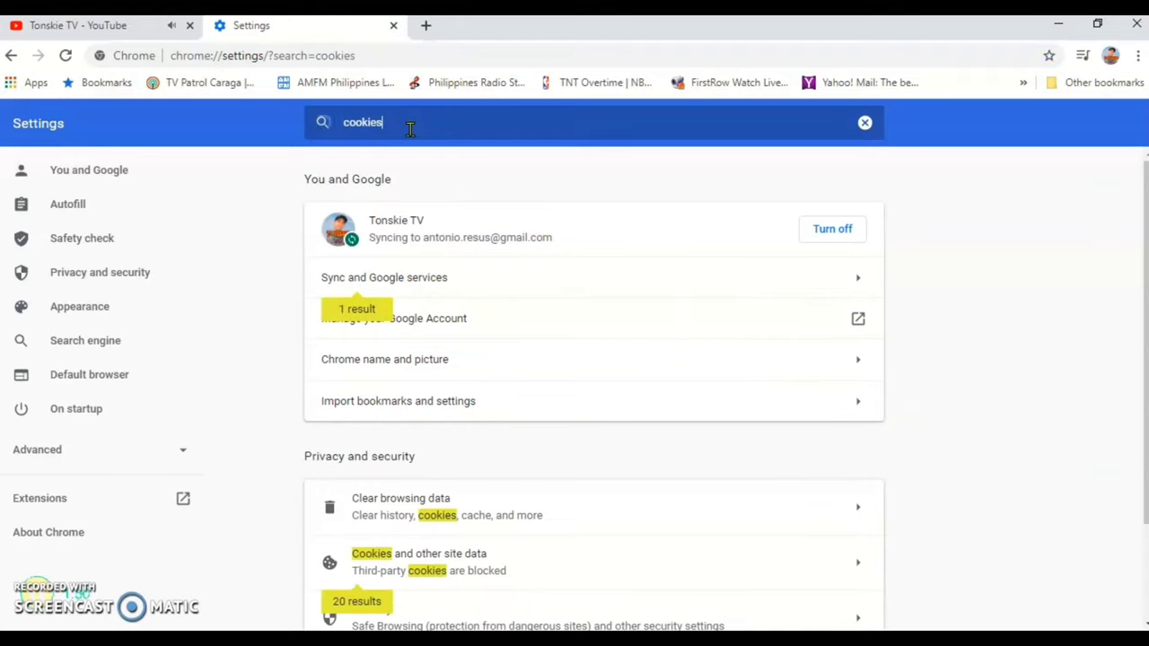
In Site Settings, open the cookies and site data options and choose to allow all cookies.
scroll(473, 282, down, 3)
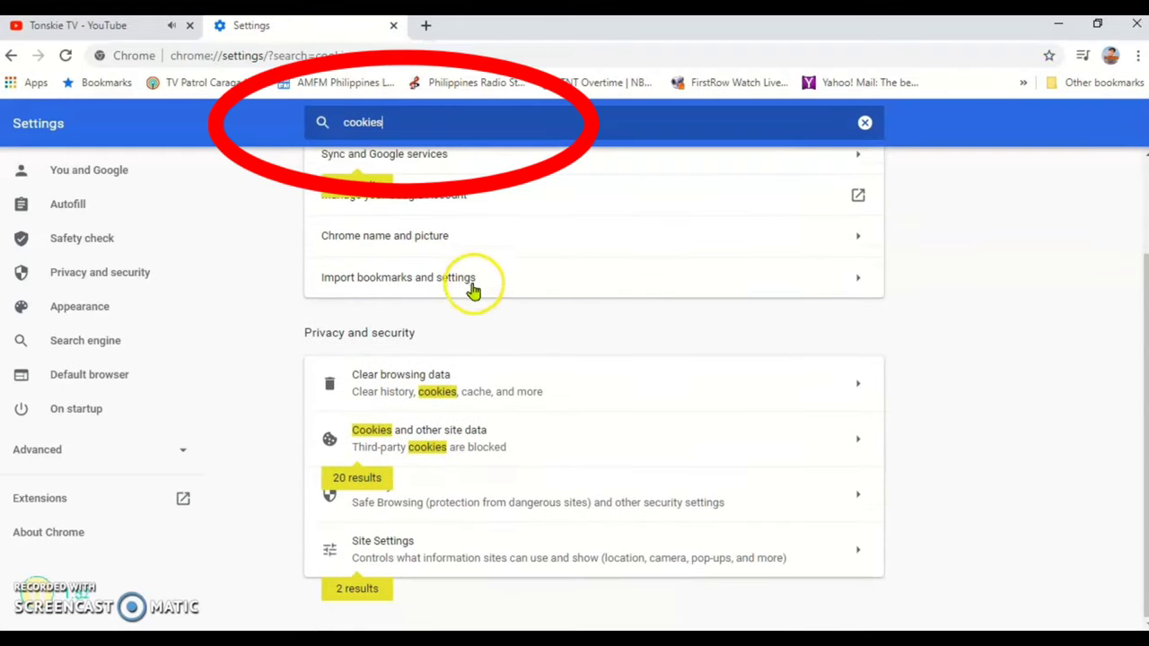
click(401, 555)
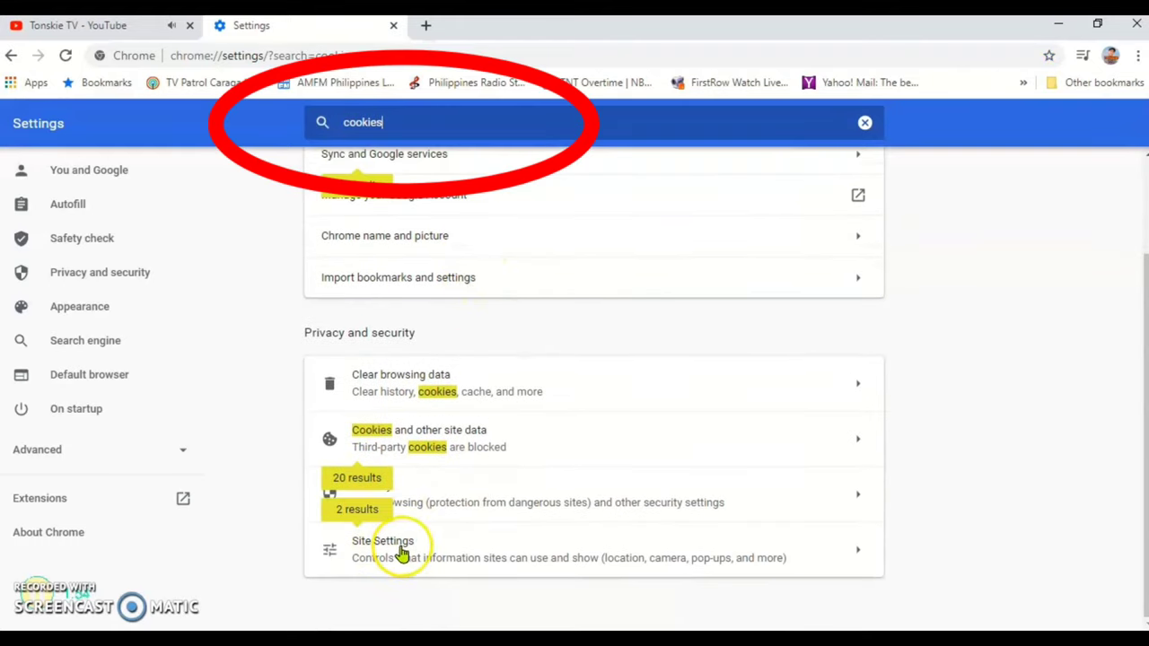
click(401, 555)
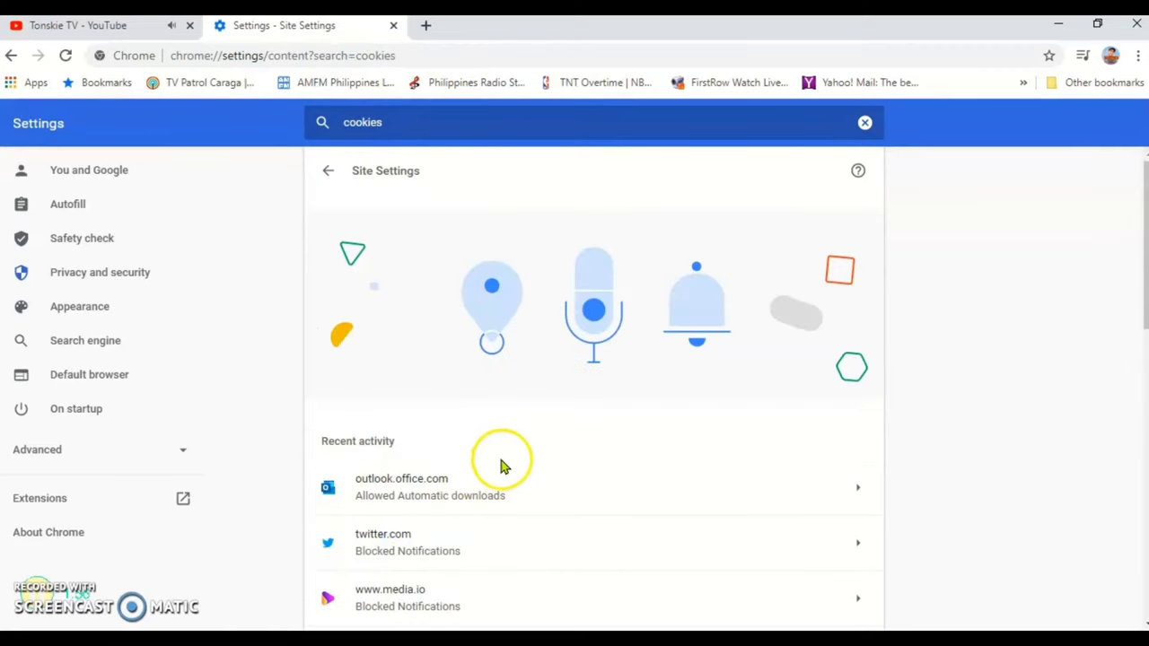
scroll(562, 467, down, 6)
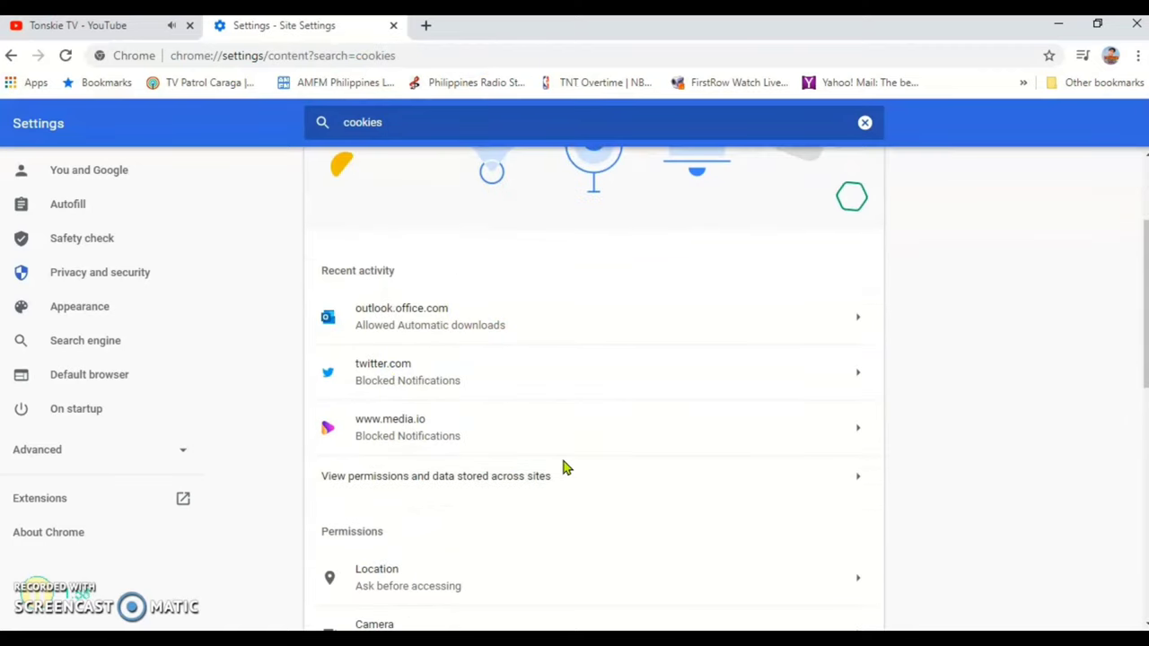
scroll(563, 468, down, 1)
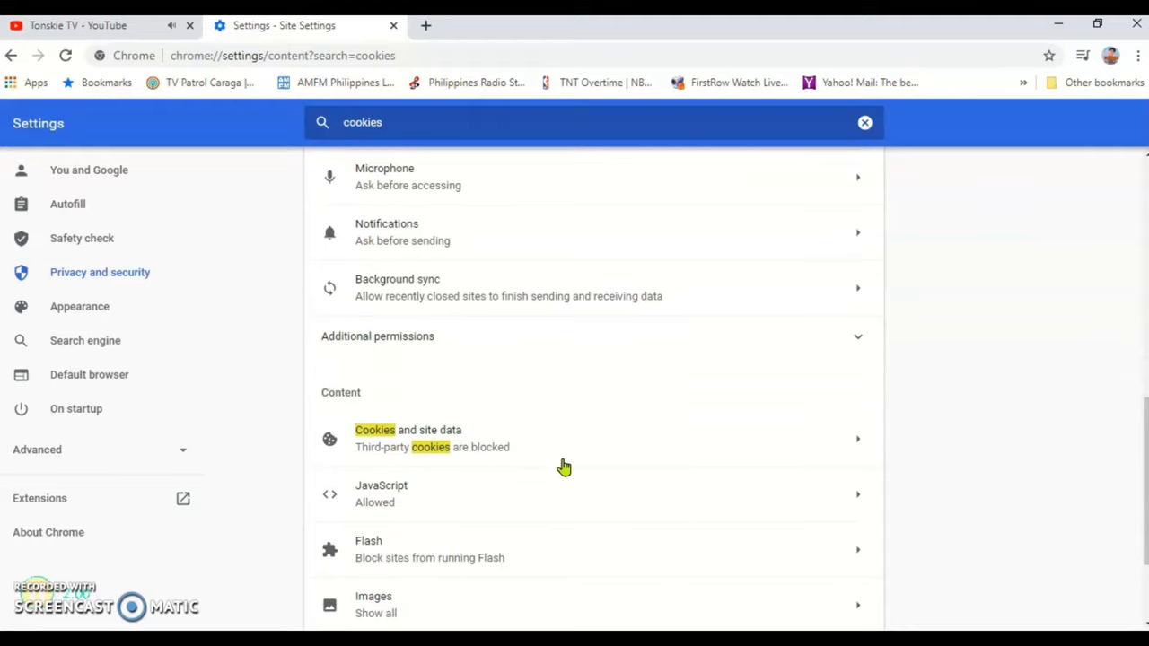
click(502, 440)
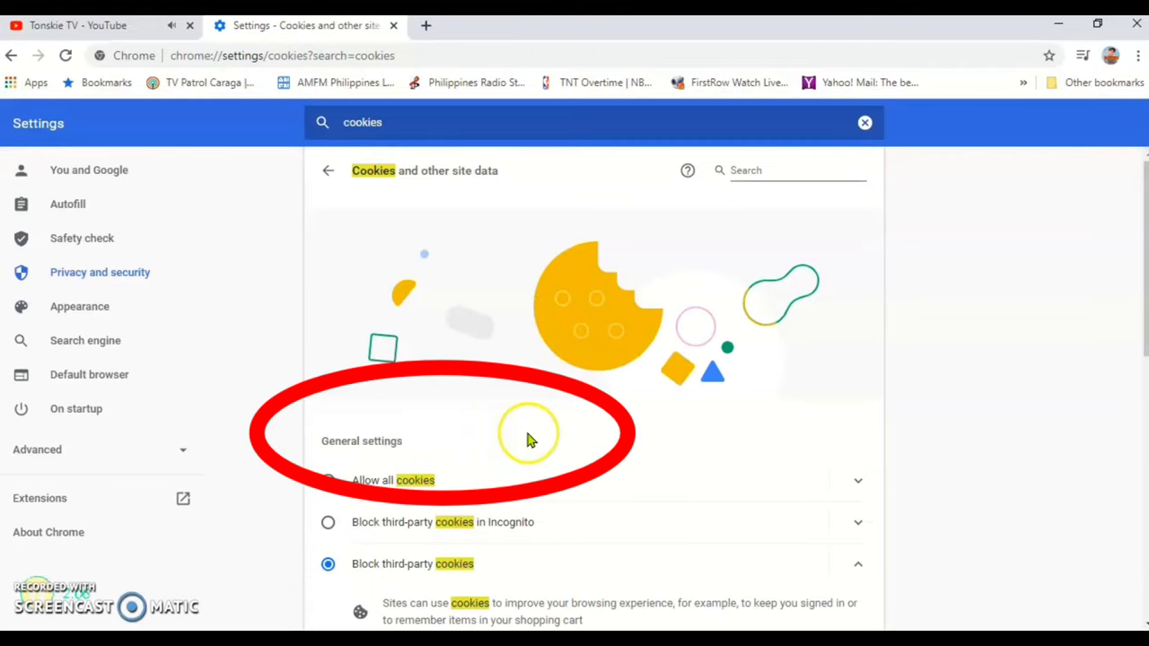
scroll(527, 440, down, 2)
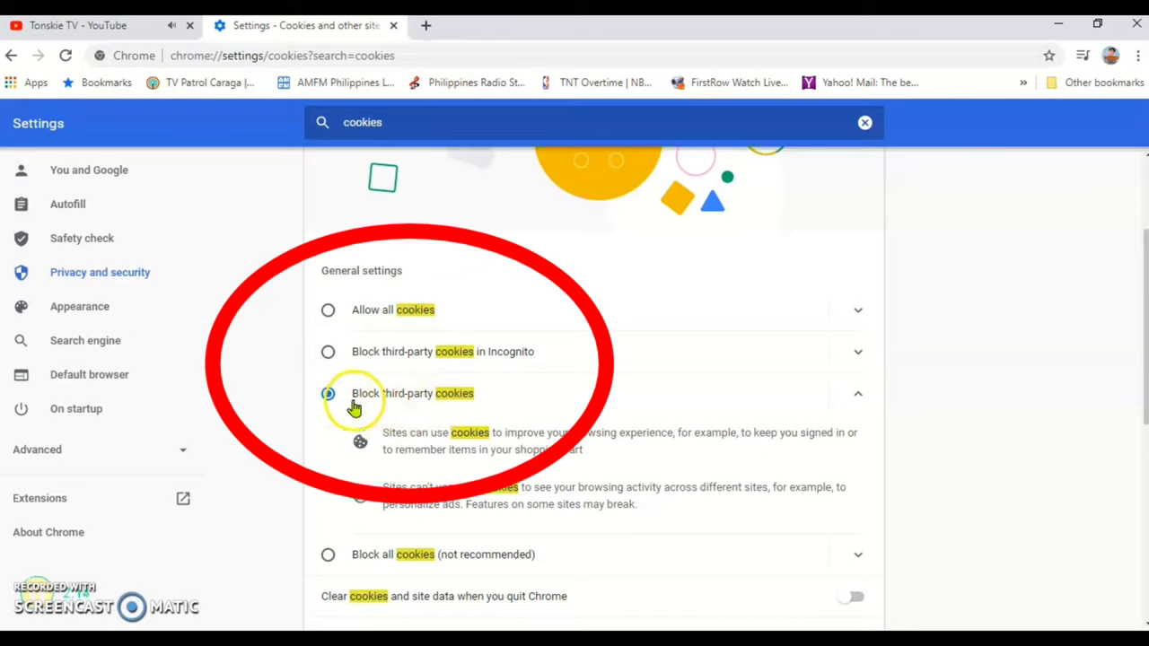
click(327, 310)
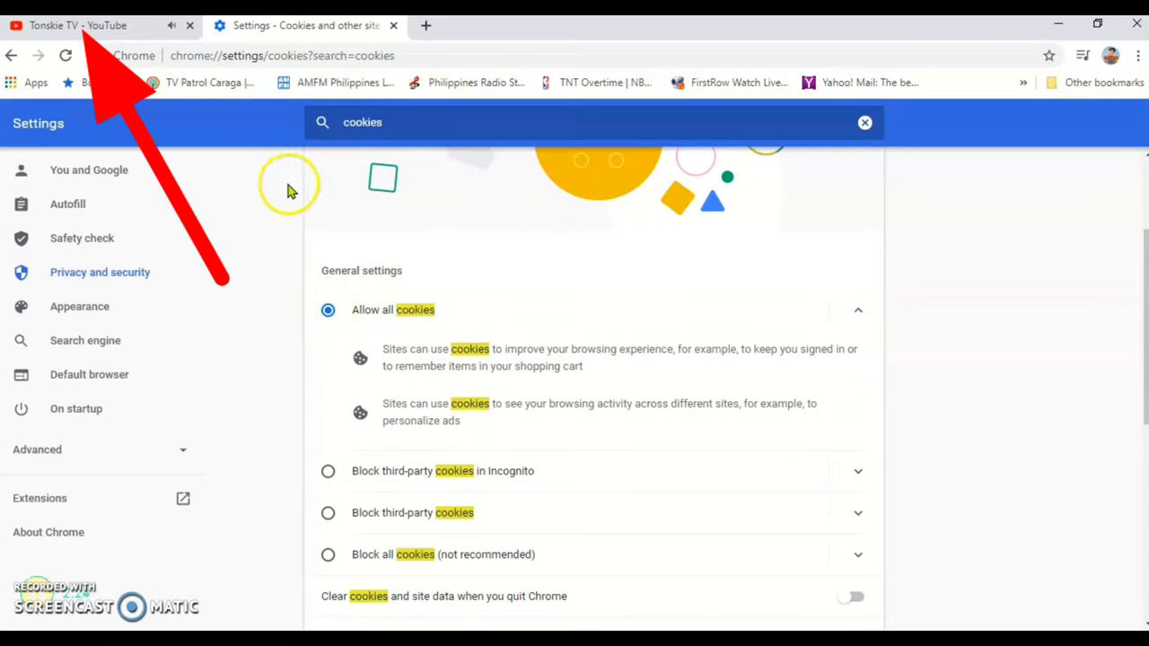
Return to the YouTube channel page, dismiss the sign-in prompt and reopen the channel art upload dialog.
click(121, 35)
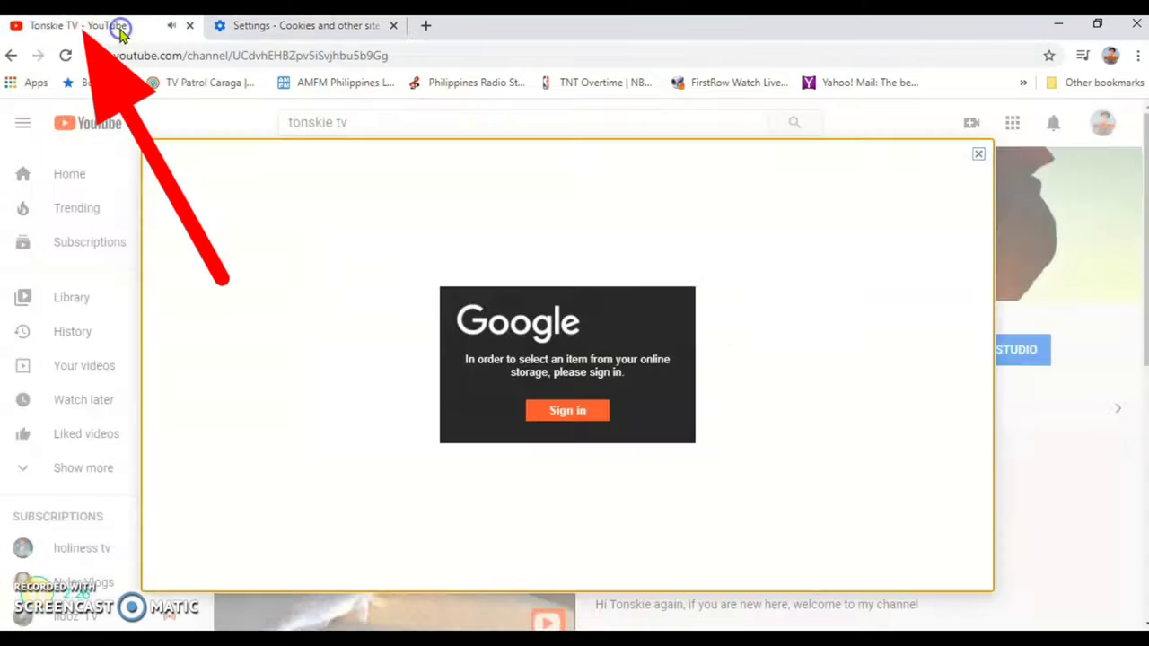
click(979, 154)
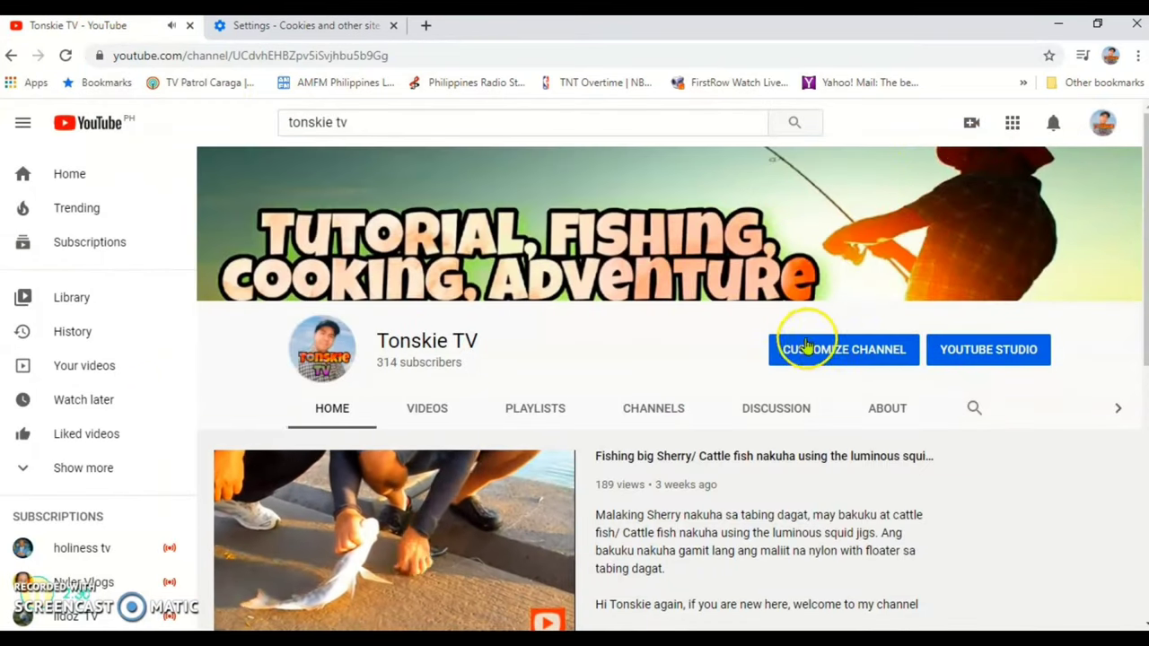
mouse_move(1108, 182)
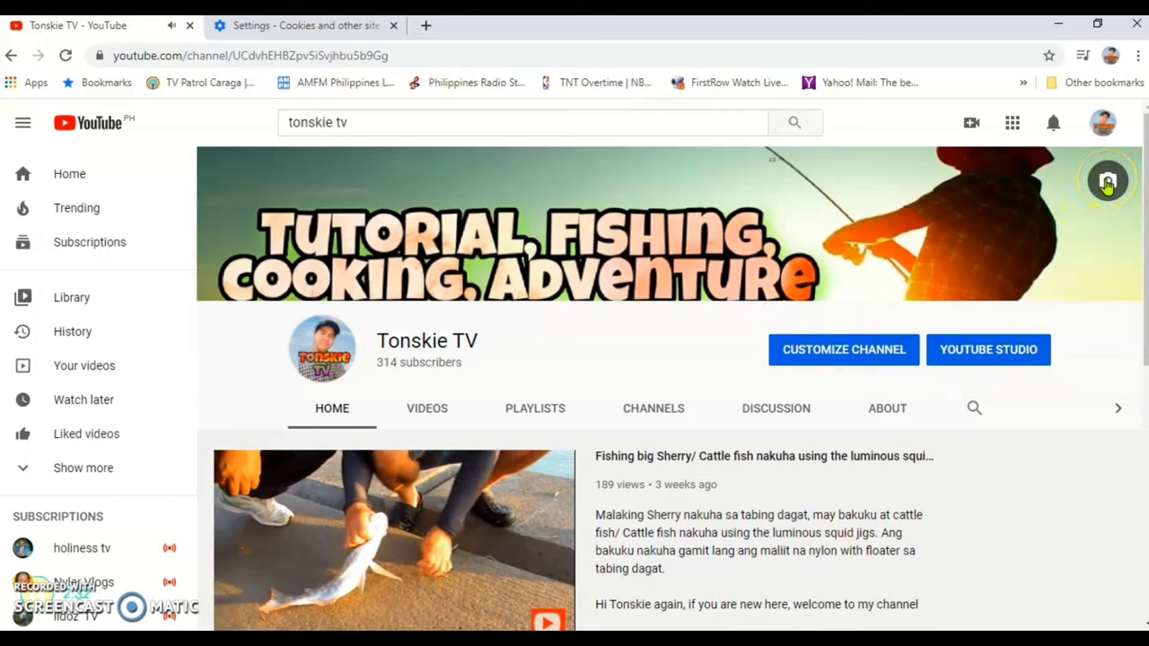
click(1107, 182)
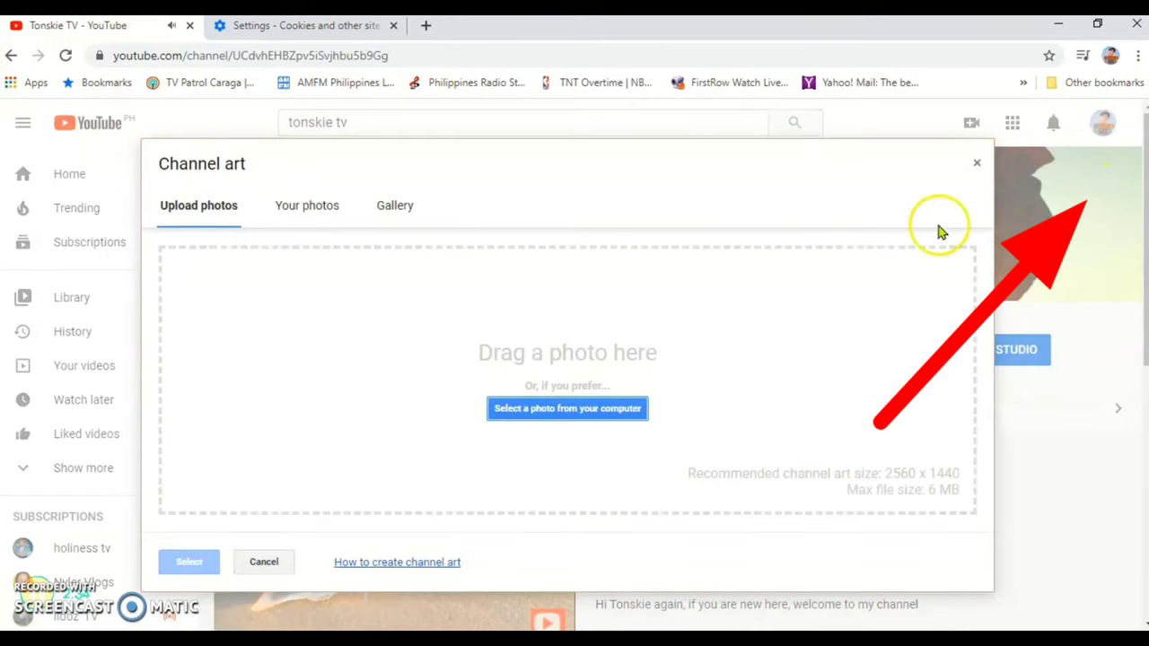
Try to upload "WhatsApp Image 2020-09-10 at 10.10.52 AM (1)" from the Desktop as channel art.
click(560, 411)
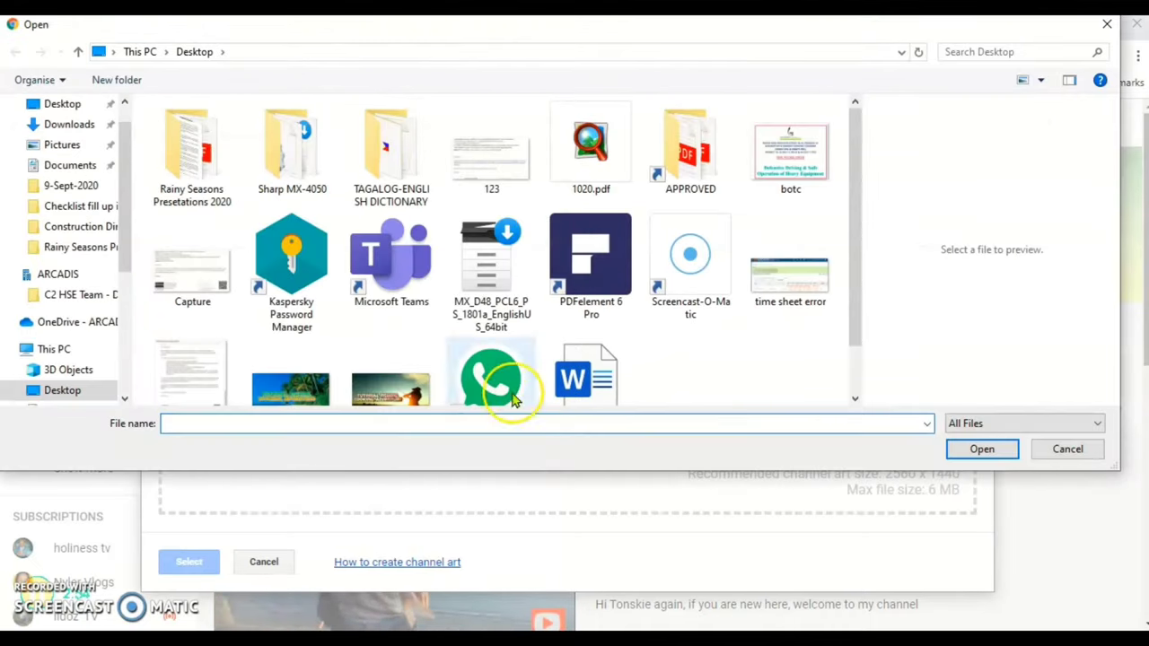
scroll(403, 351, down, 1)
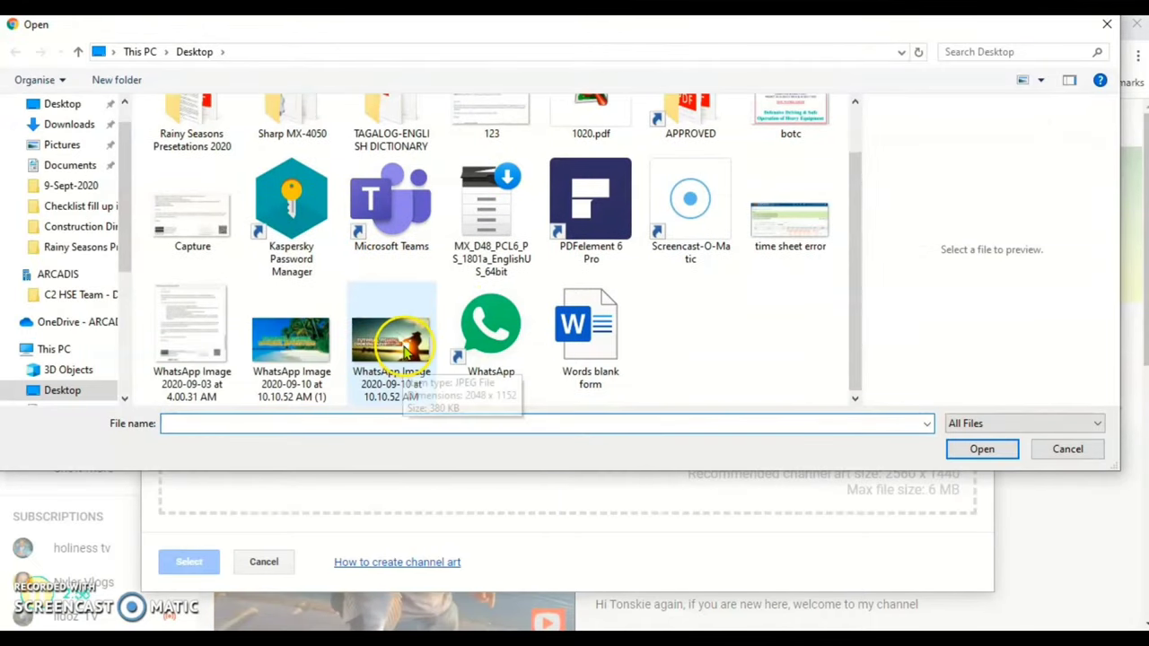
click(293, 348)
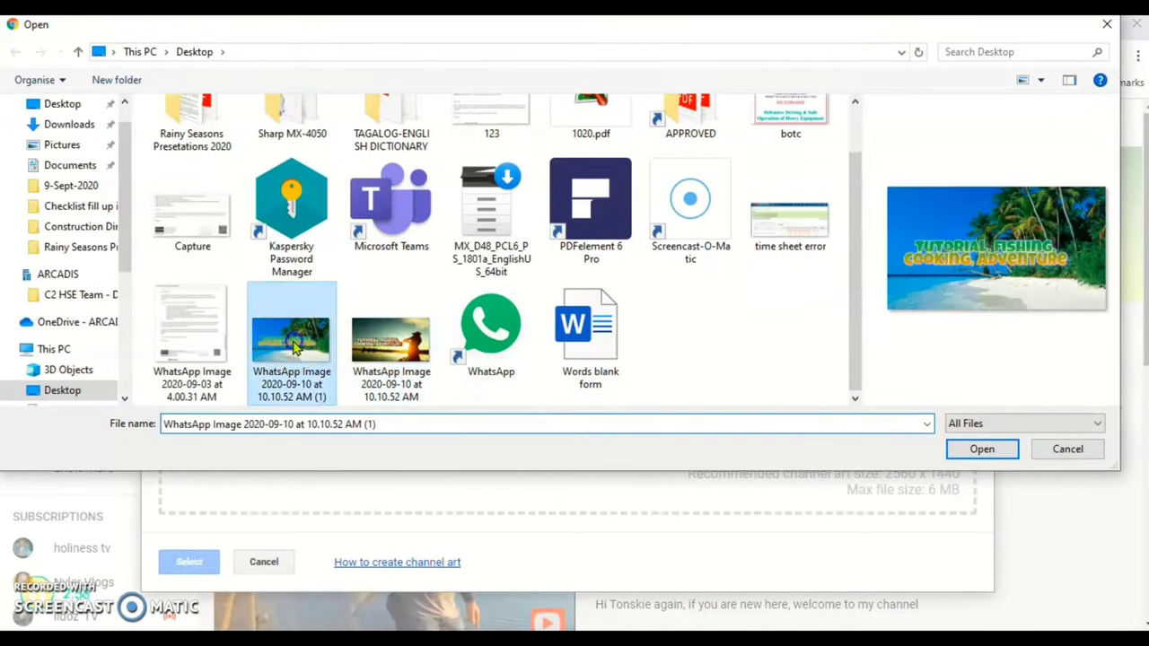
click(960, 449)
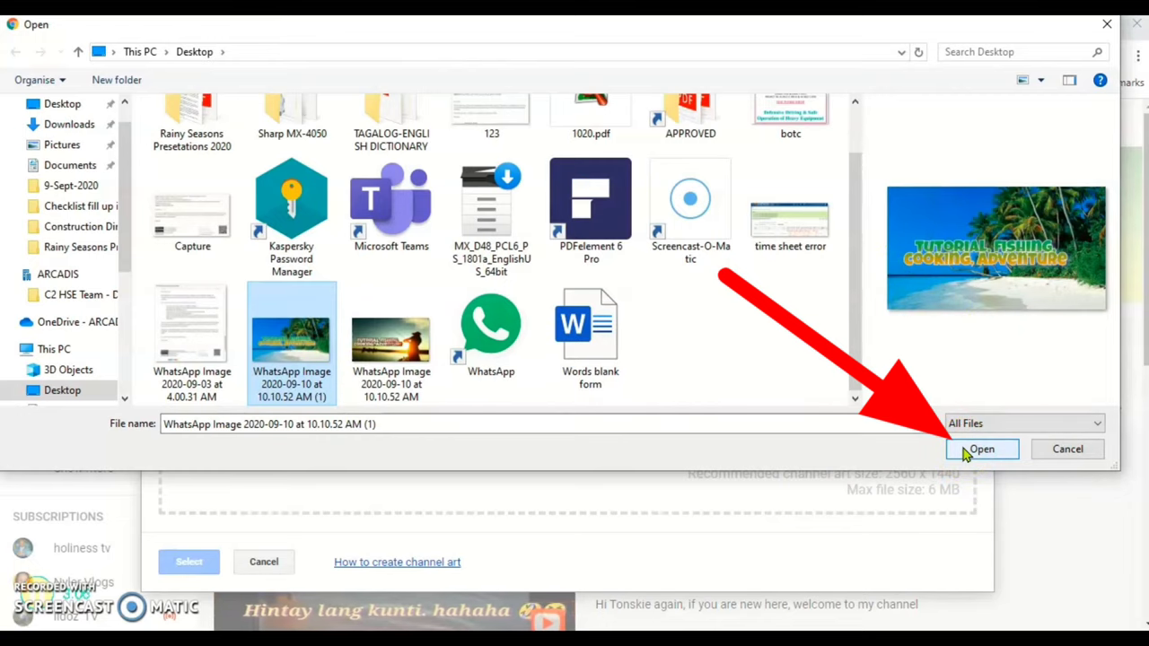
click(981, 449)
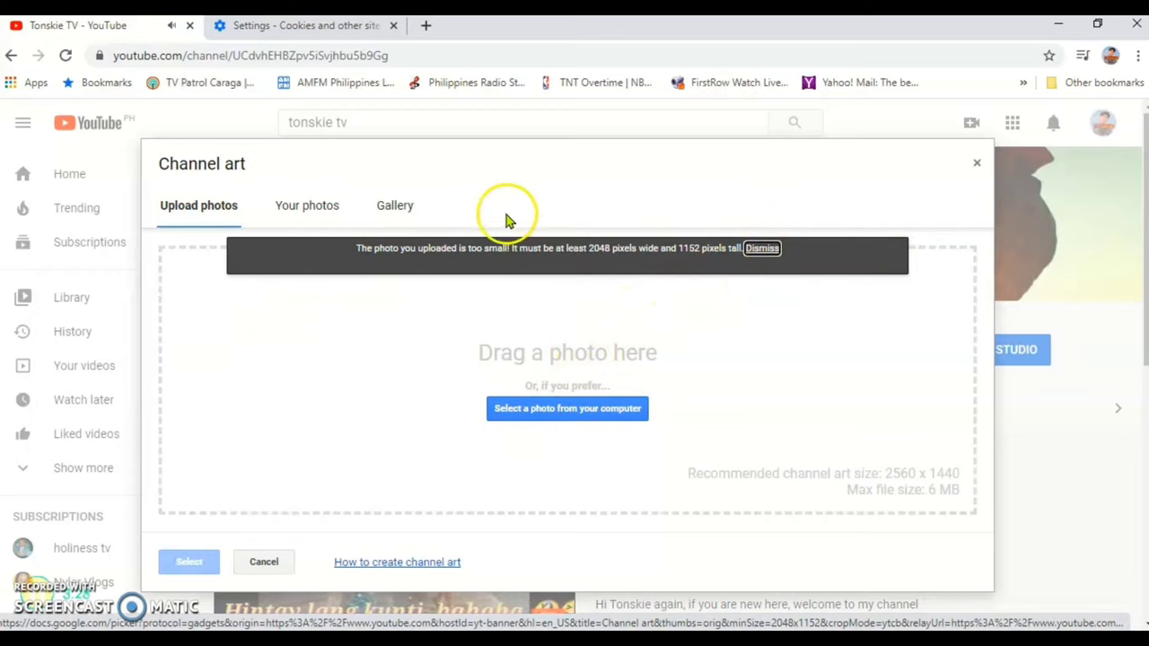
Minimize the browser and open the beach banner image from the desktop in Paint.
click(1059, 27)
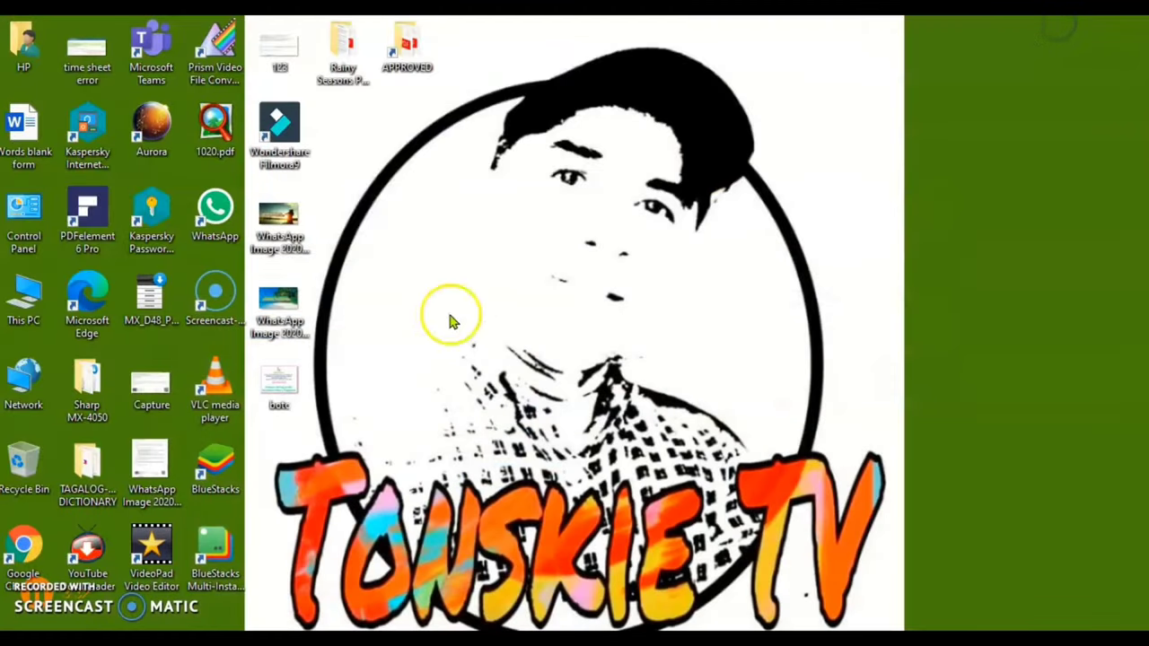
click(284, 307)
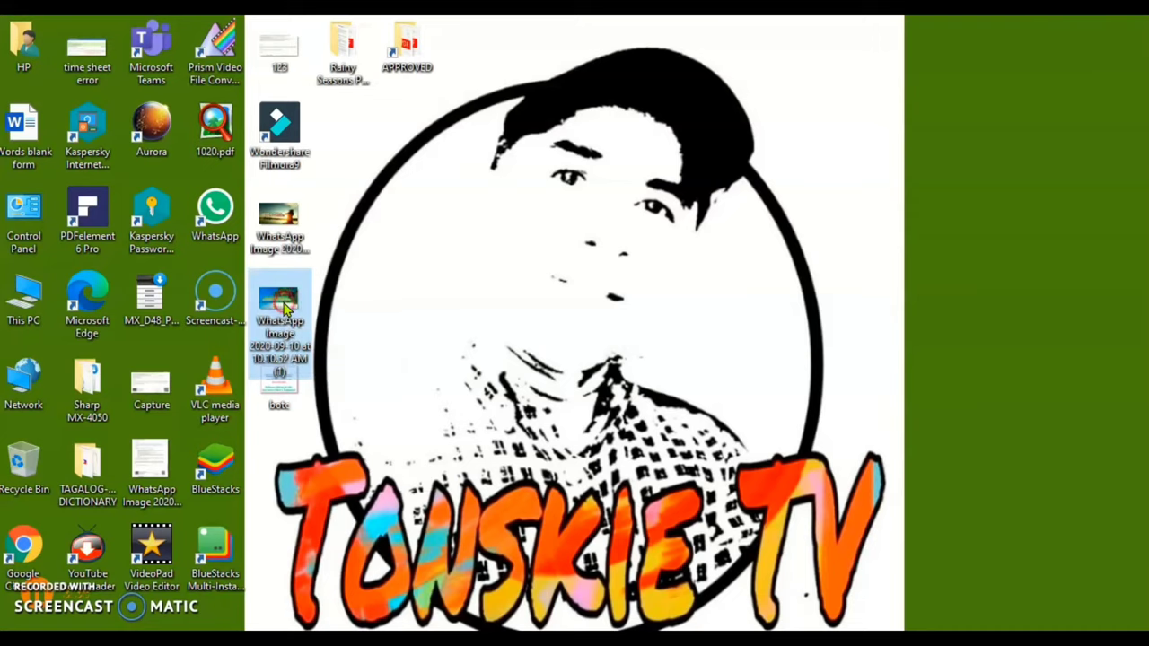
right_click(287, 307)
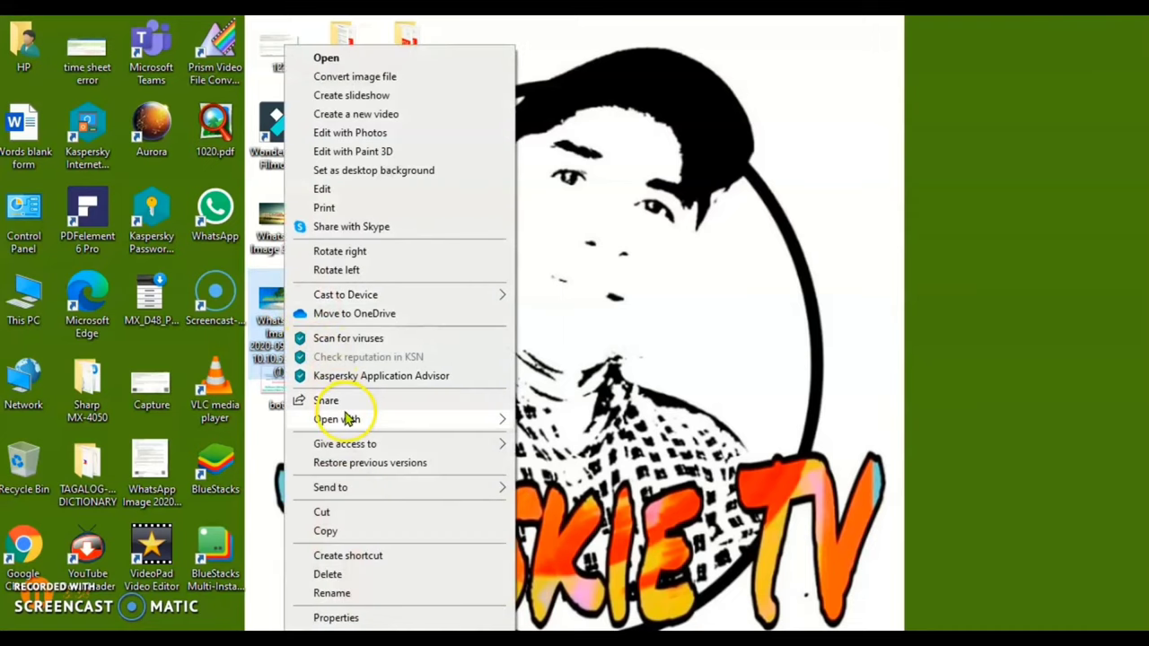
mouse_move(368, 420)
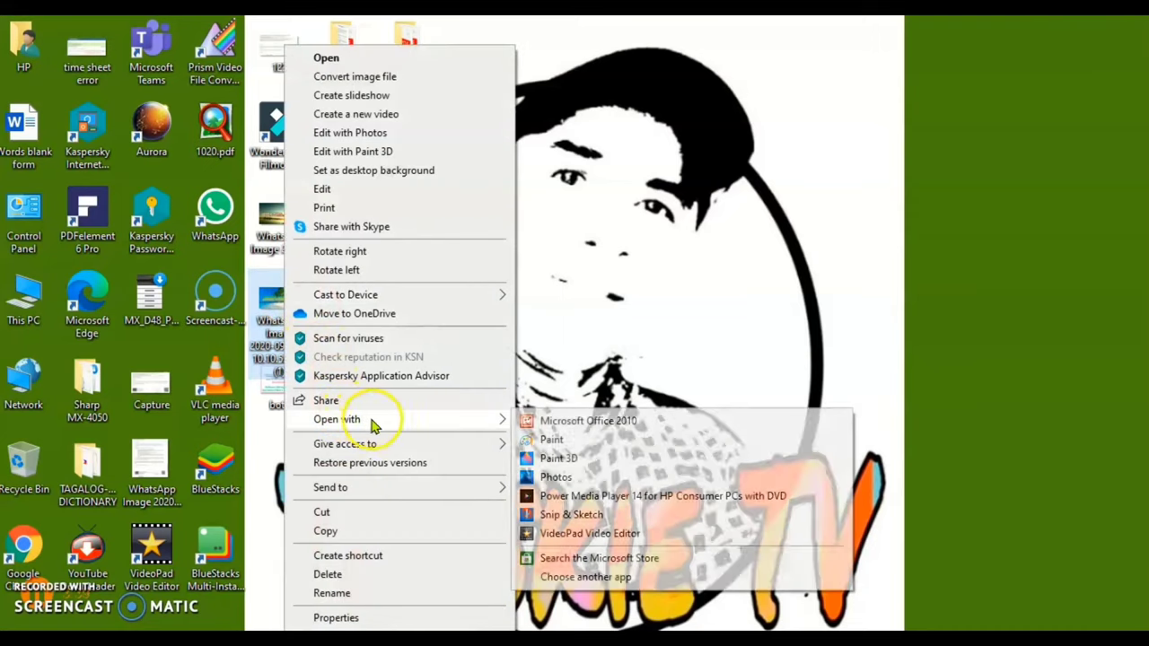
click(553, 441)
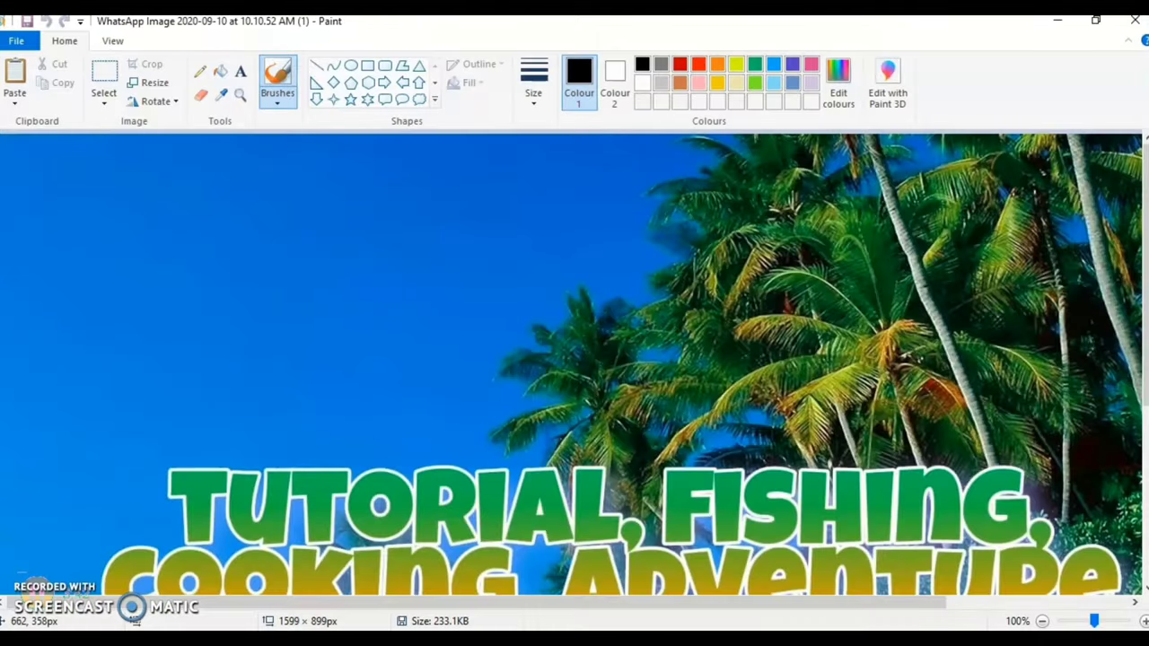
Resize the picture to 2048 pixels horizontally and 1152 pixels vertically without maintaining the aspect ratio.
click(153, 87)
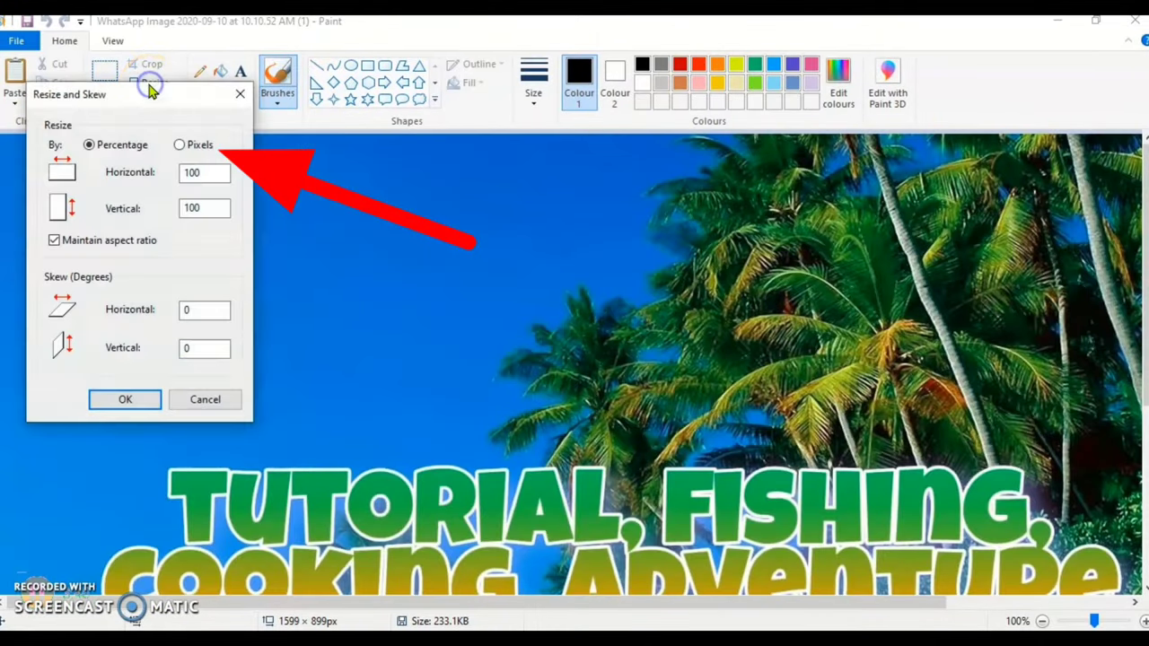
click(179, 146)
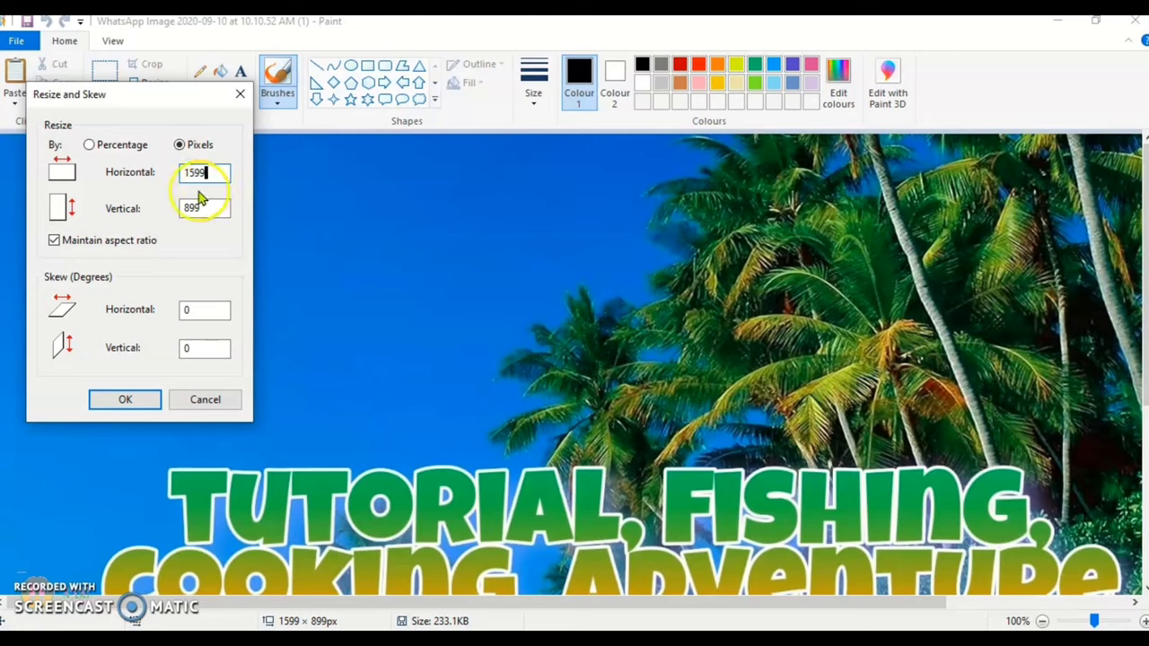
click(54, 240)
click(213, 176)
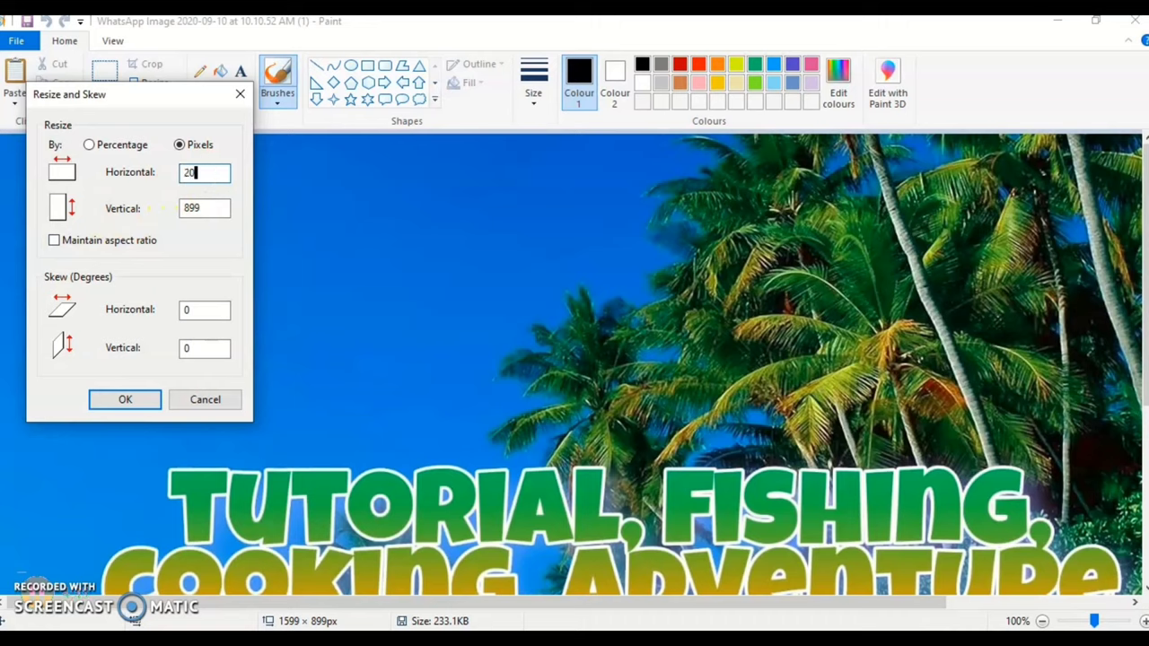
click(203, 206)
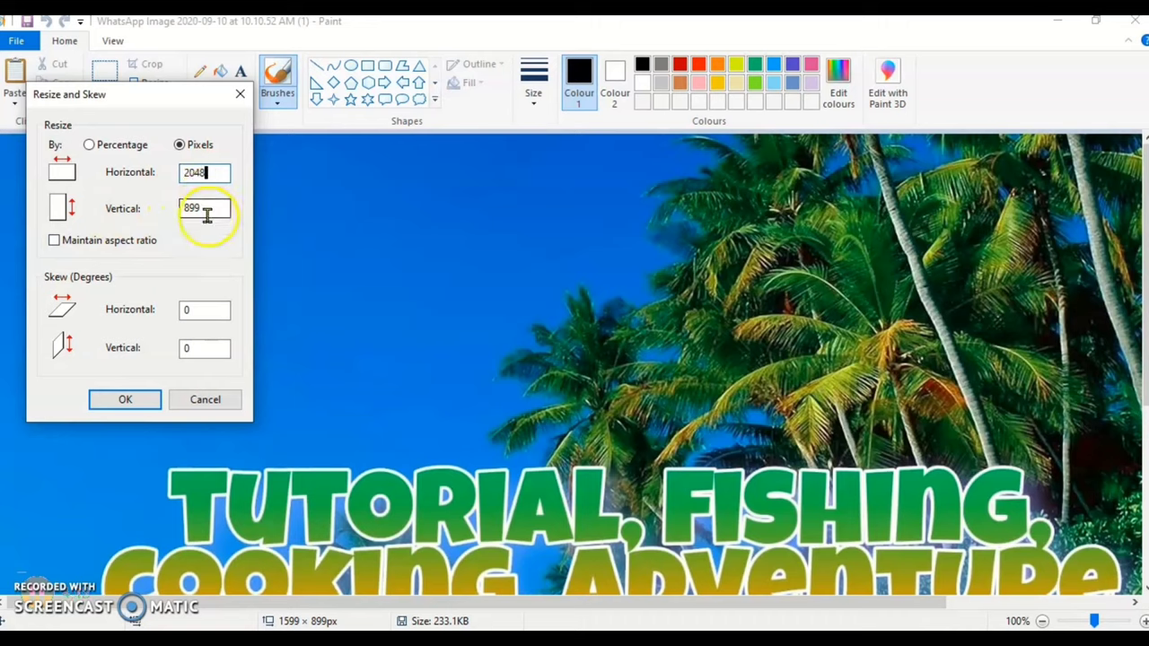
click(217, 208)
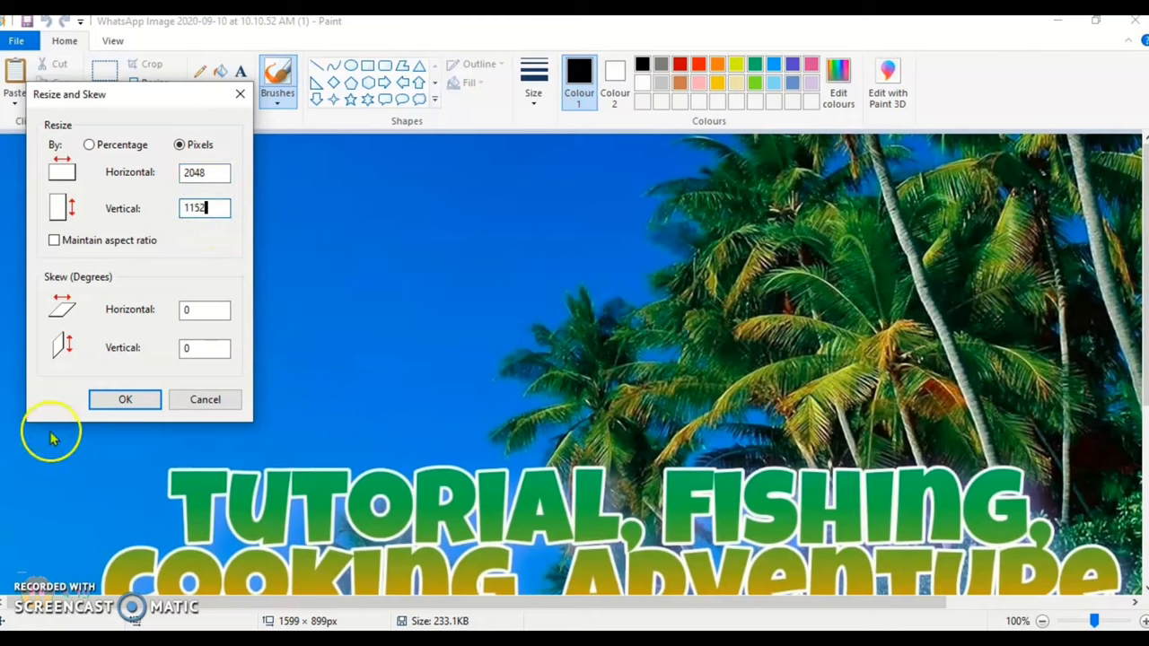
click(107, 398)
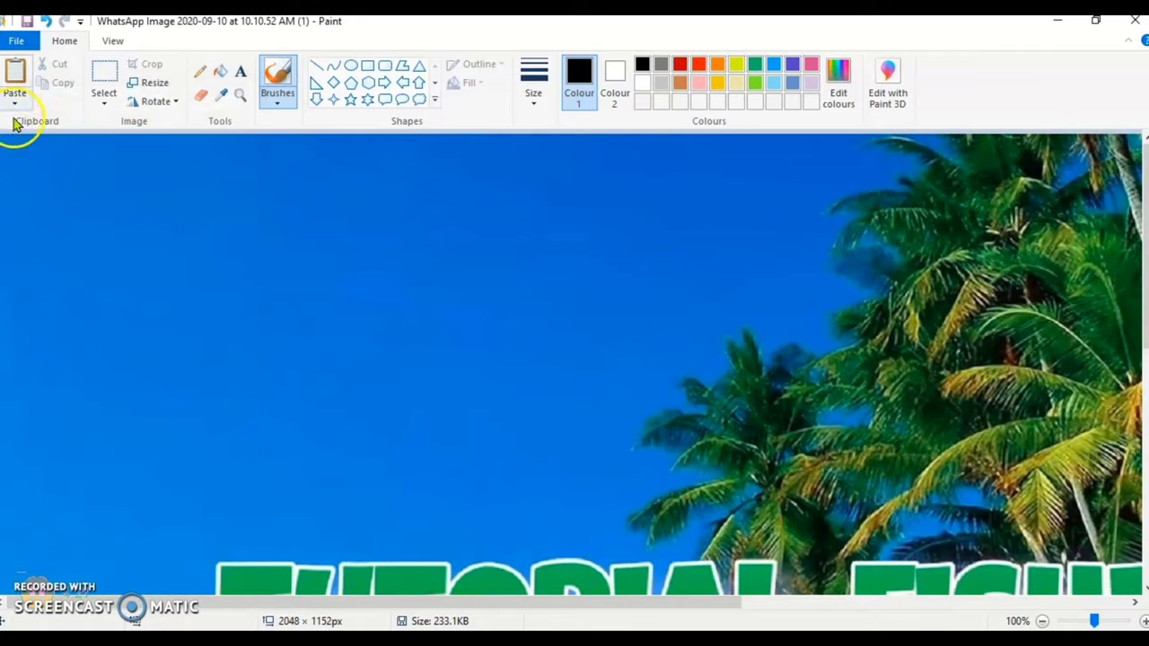
Save a copy of the resized picture to the Desktop as a JPEG named "save" and close Paint.
click(16, 42)
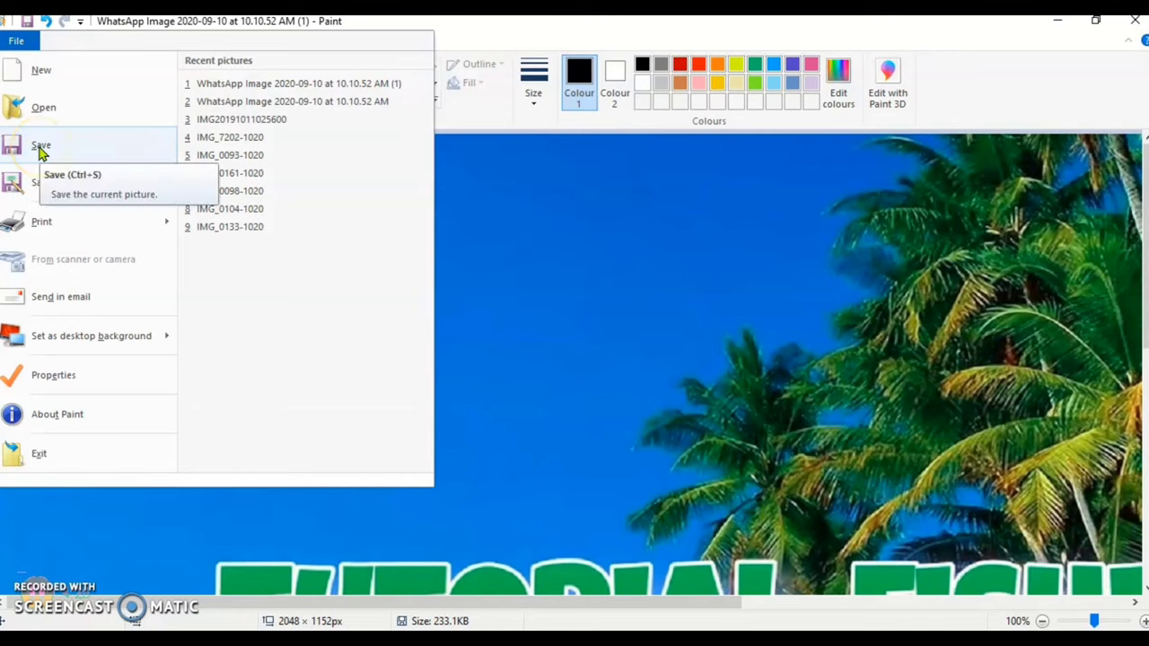
click(51, 183)
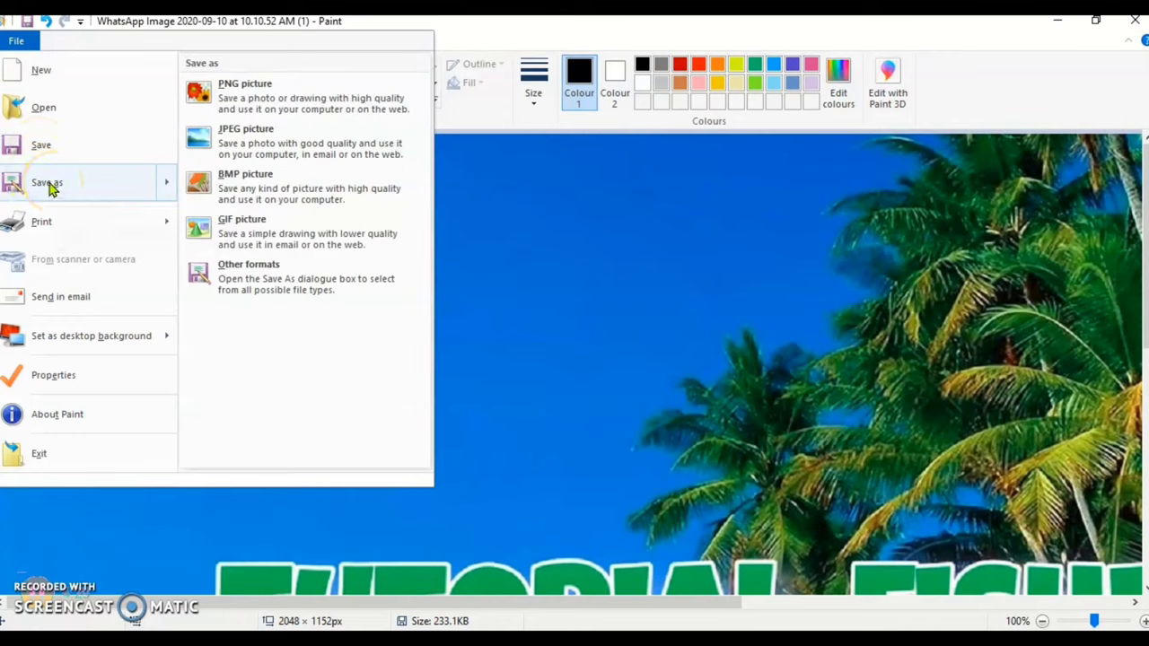
click(50, 184)
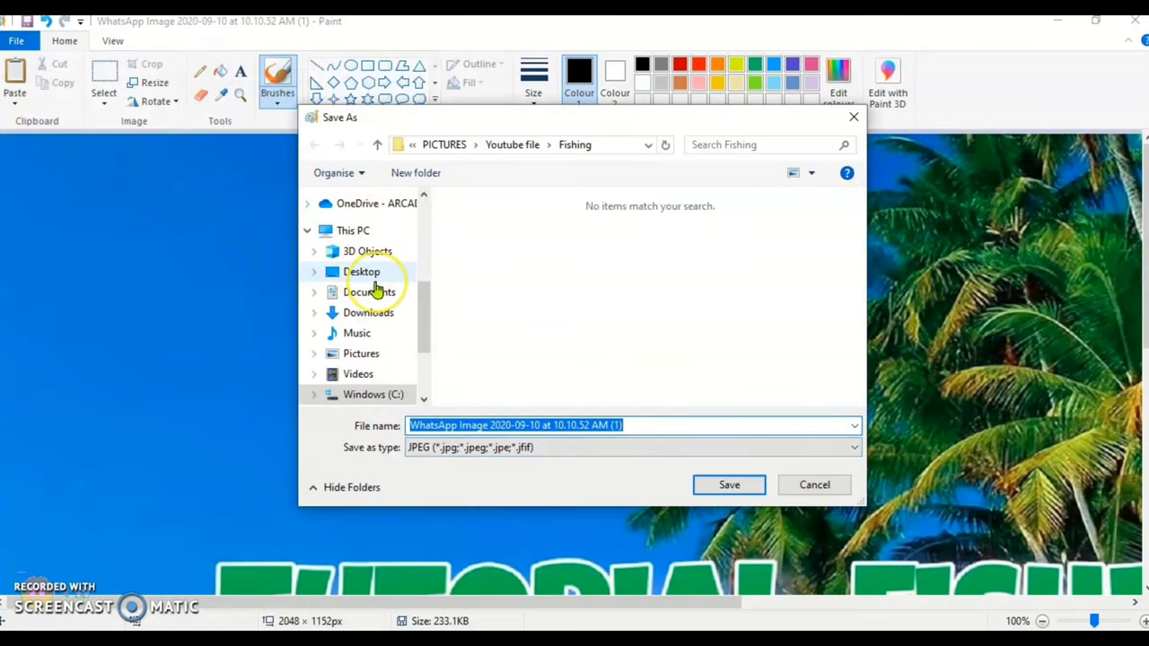
scroll(377, 289, up, 1)
scroll(377, 289, up, 1)
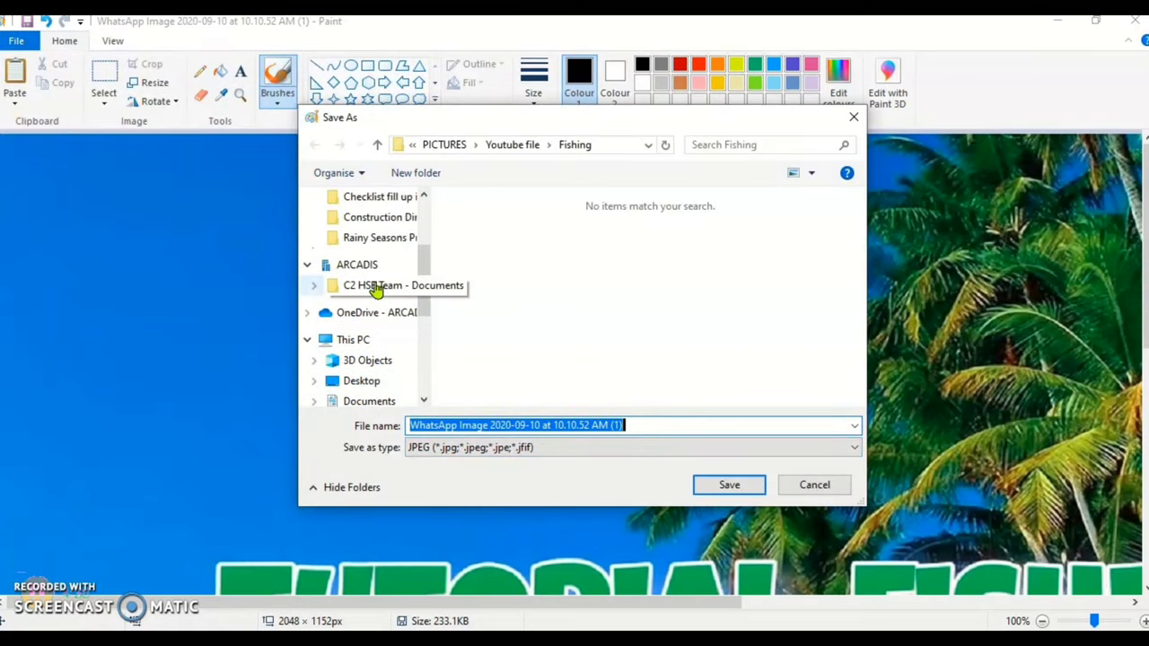
scroll(377, 288, up, 2)
click(363, 231)
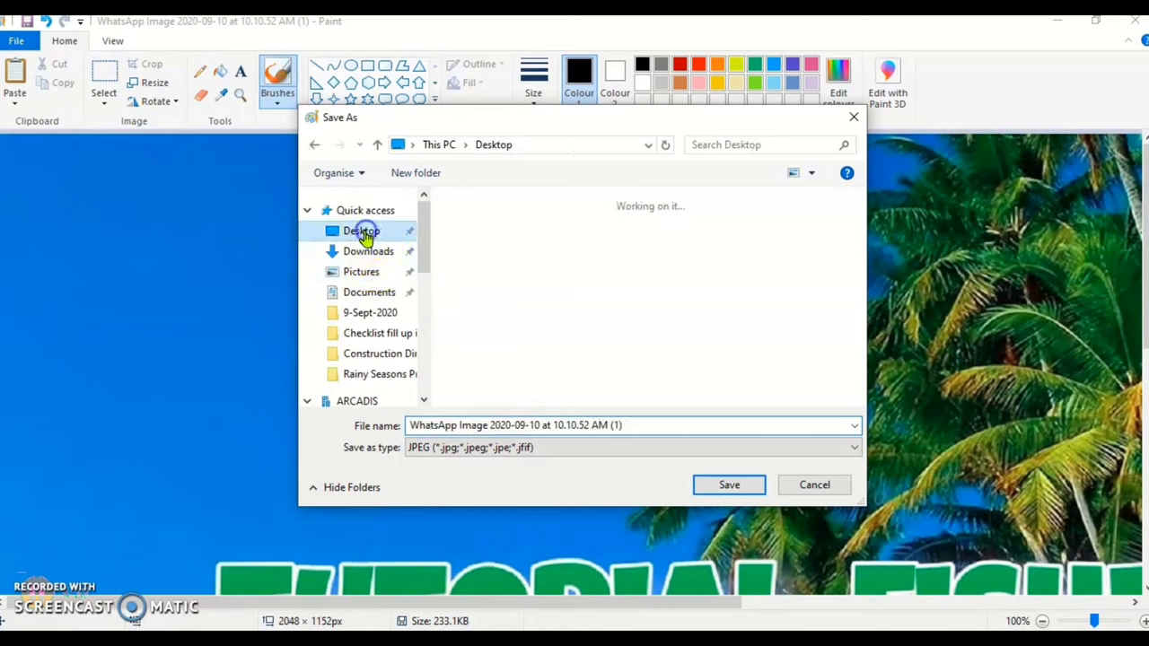
click(632, 427)
key(ctrl+a)
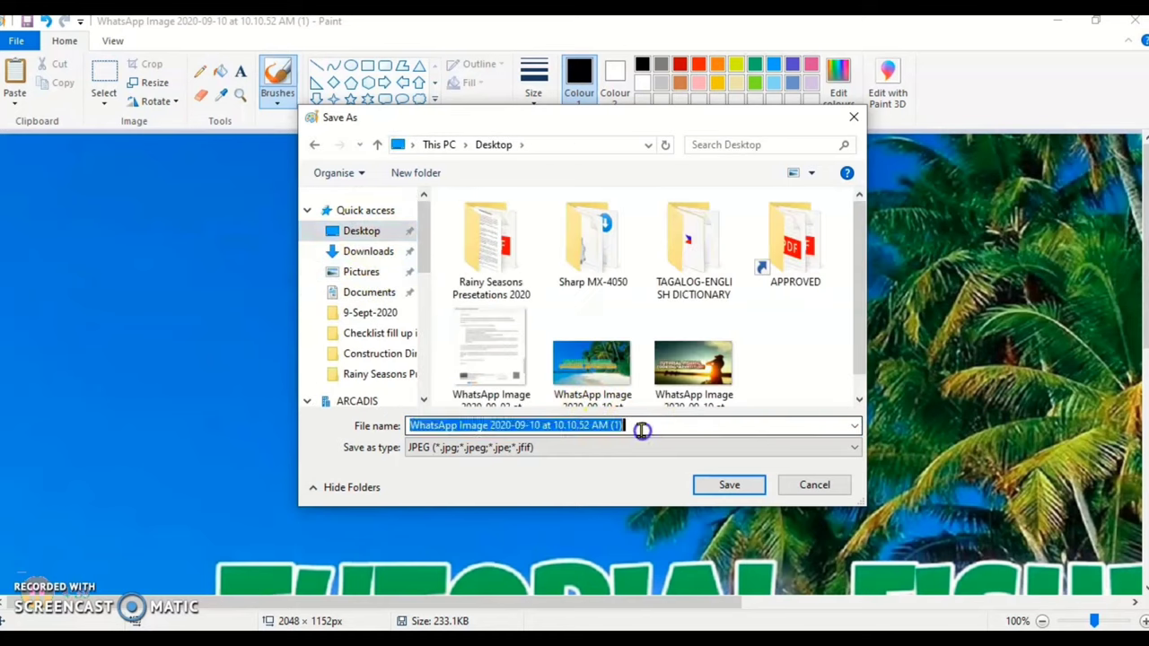
text(save)
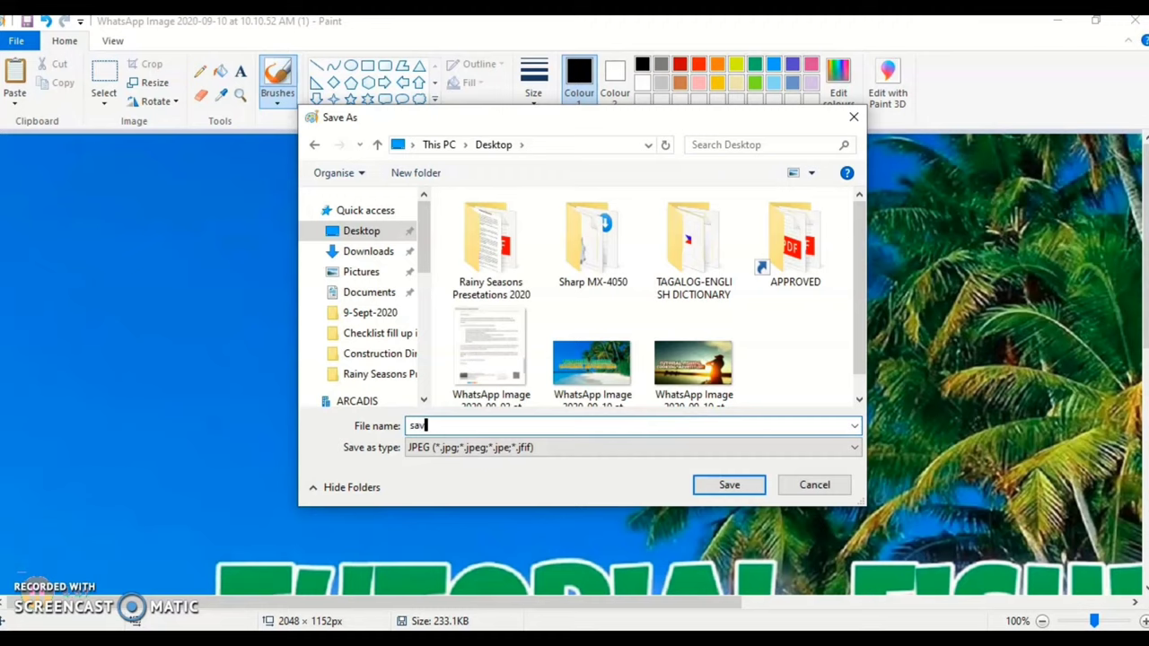
click(714, 489)
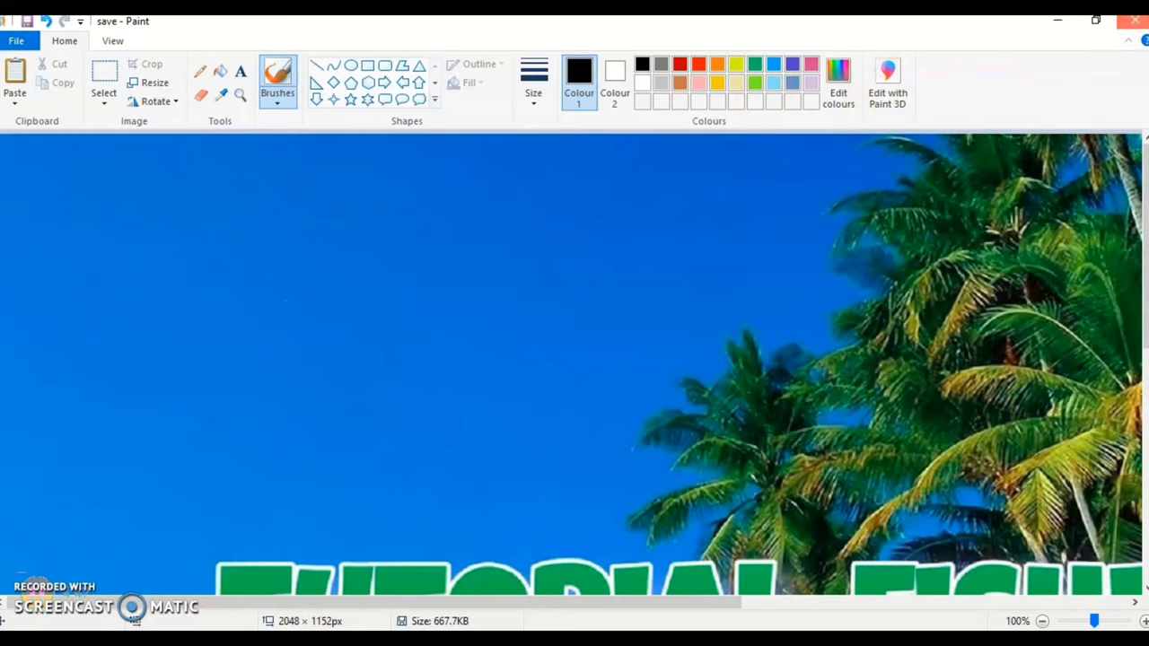
click(1132, 20)
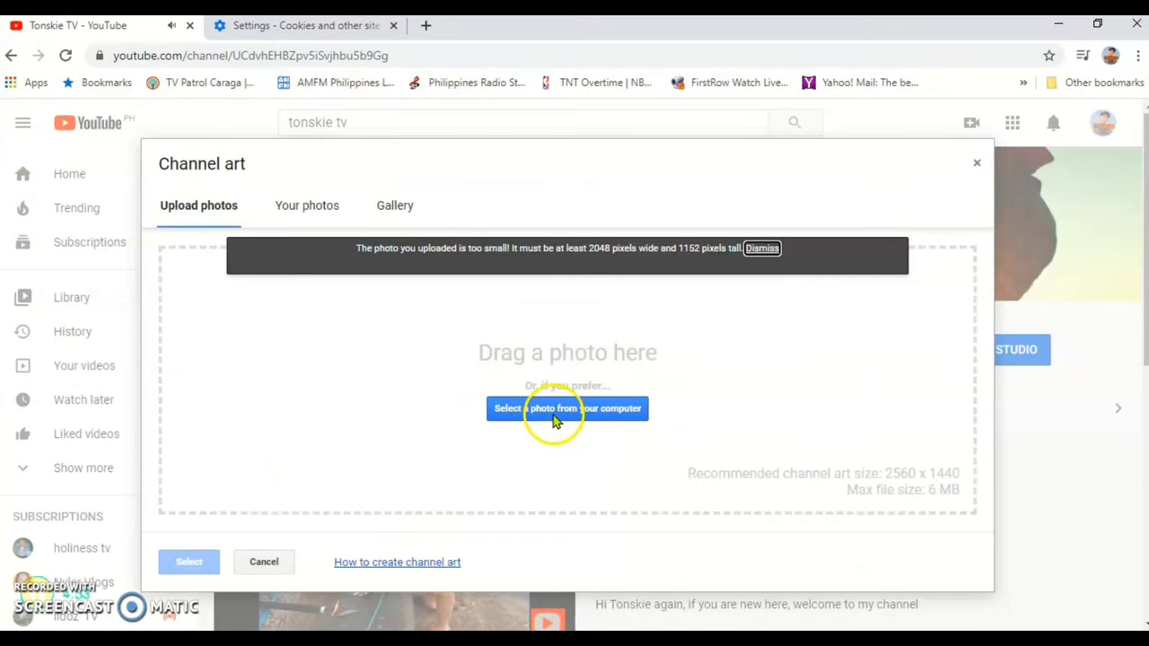
Upload the "save" image from the Desktop as the channel art.
click(557, 409)
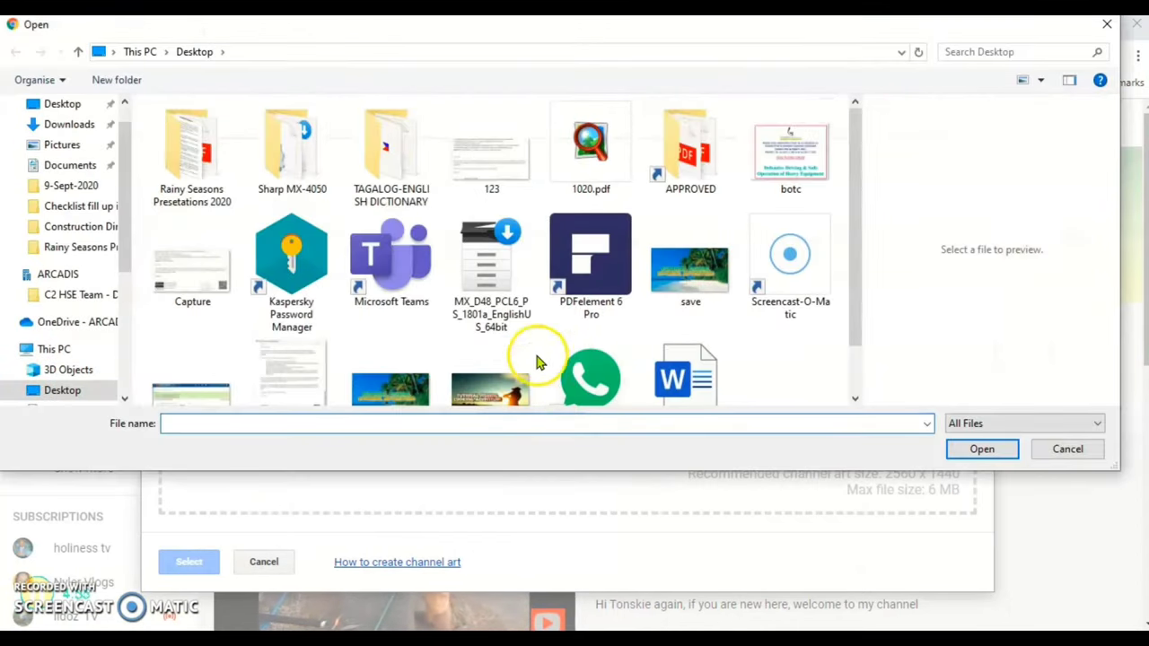
click(686, 273)
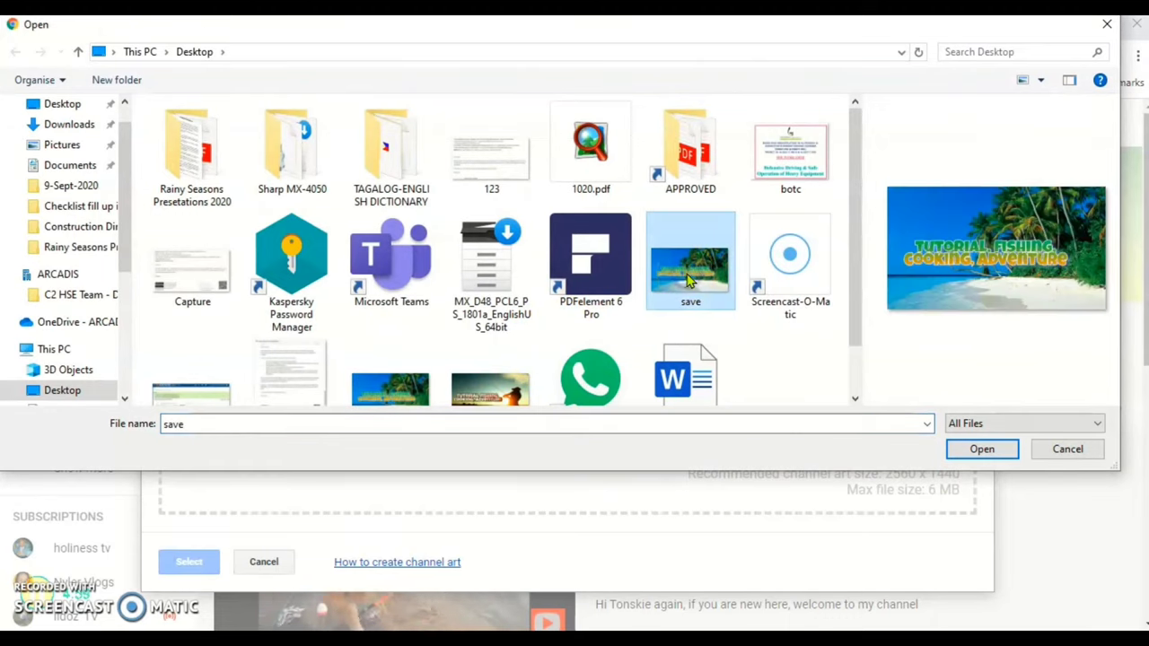
click(954, 446)
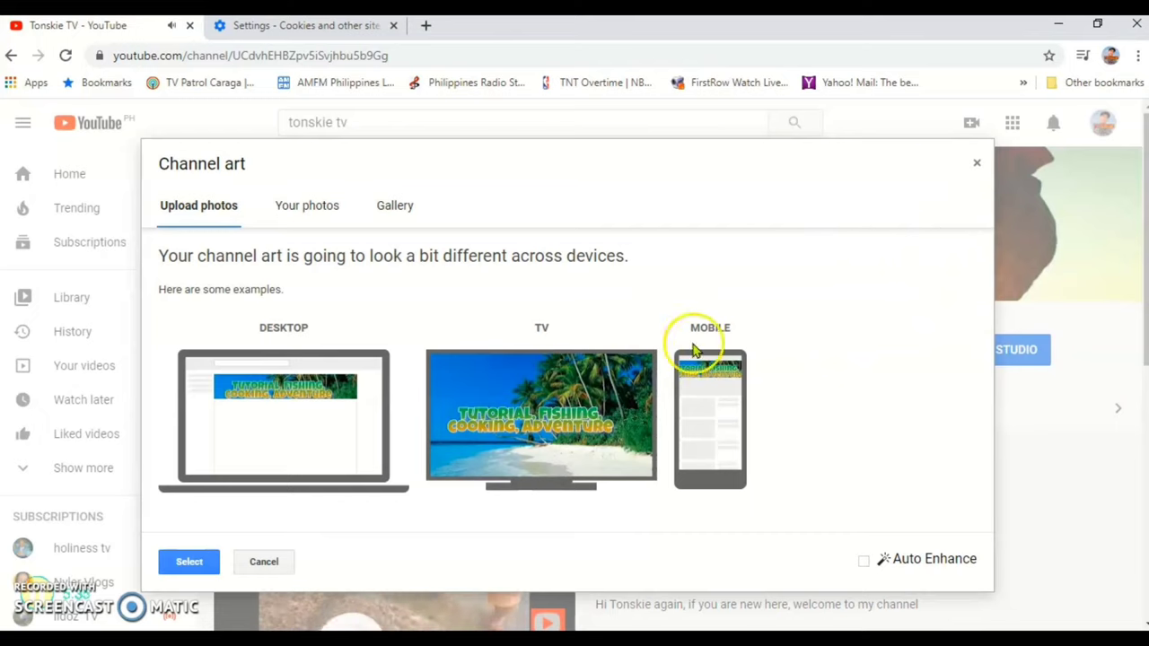
Close the channel art dialog and open the signed-in account's own channel page.
click(976, 167)
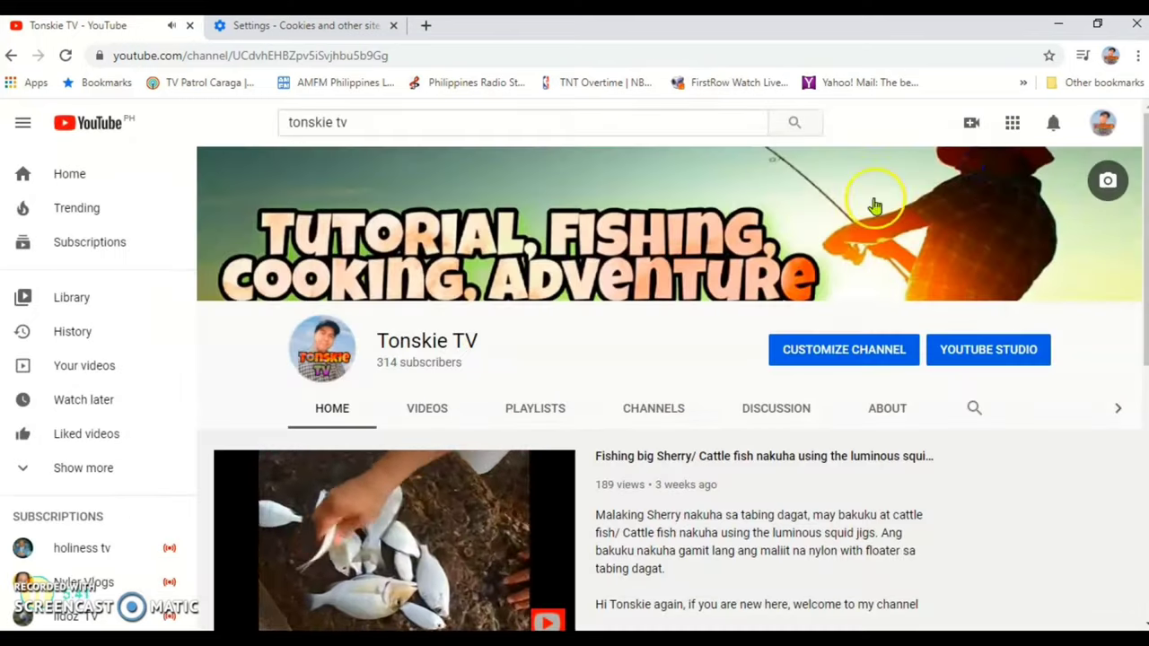
click(1107, 124)
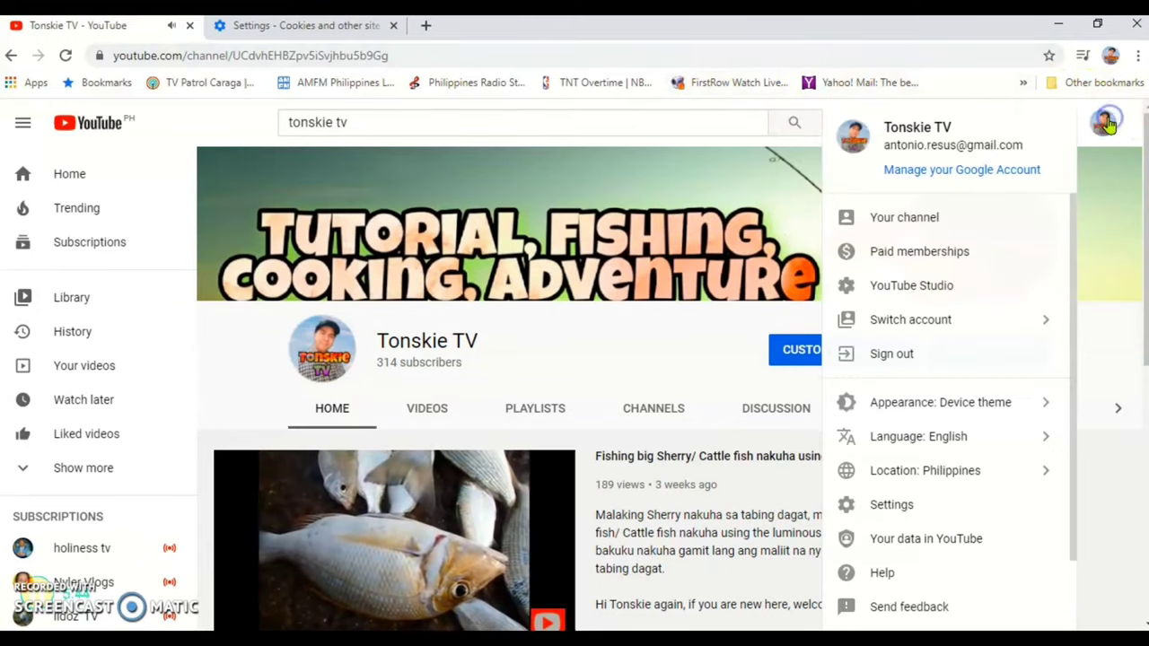
click(906, 224)
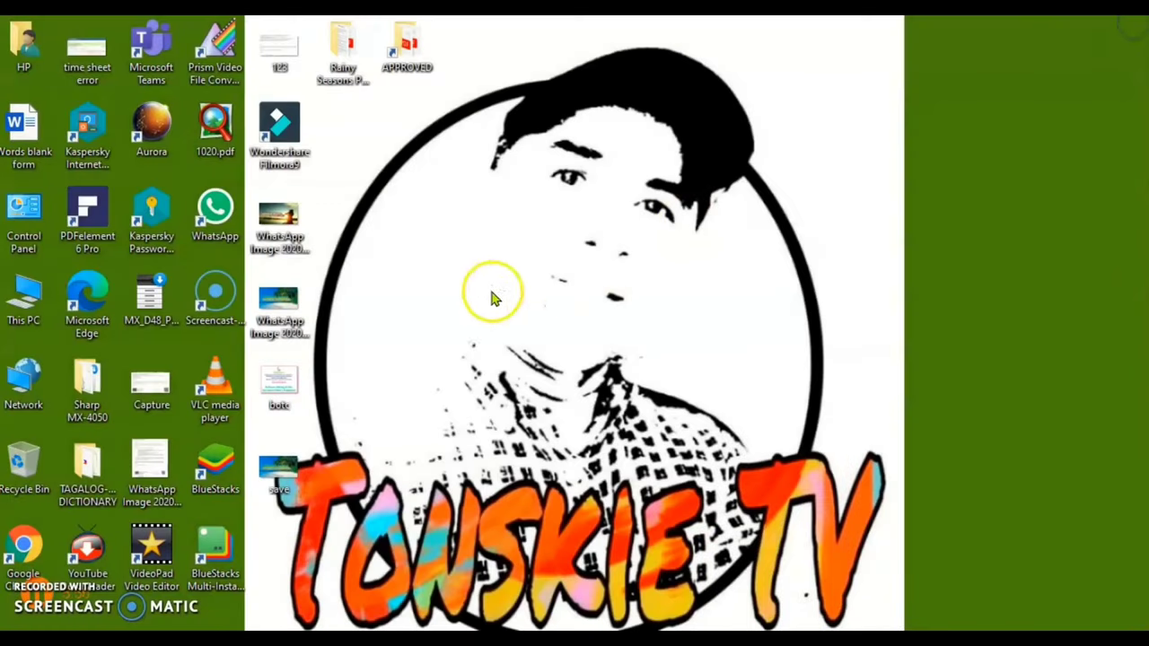
Launch Chrome from the desktop and open the Tonskie TV YouTube channel page.
double_click(20, 541)
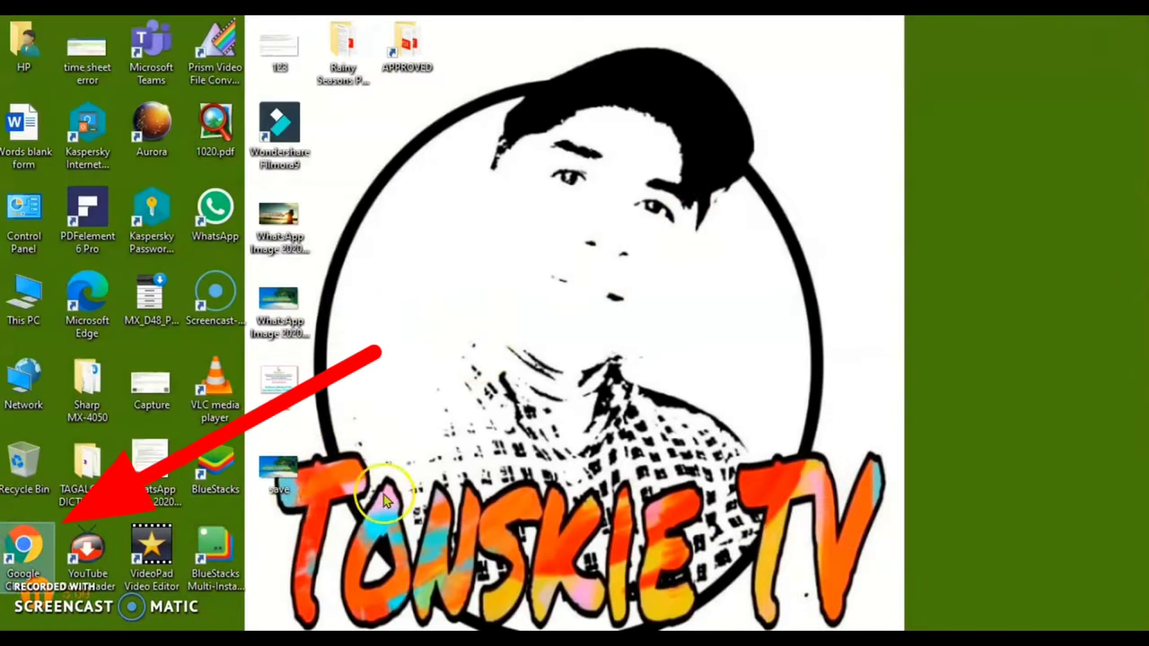
double_click(22, 543)
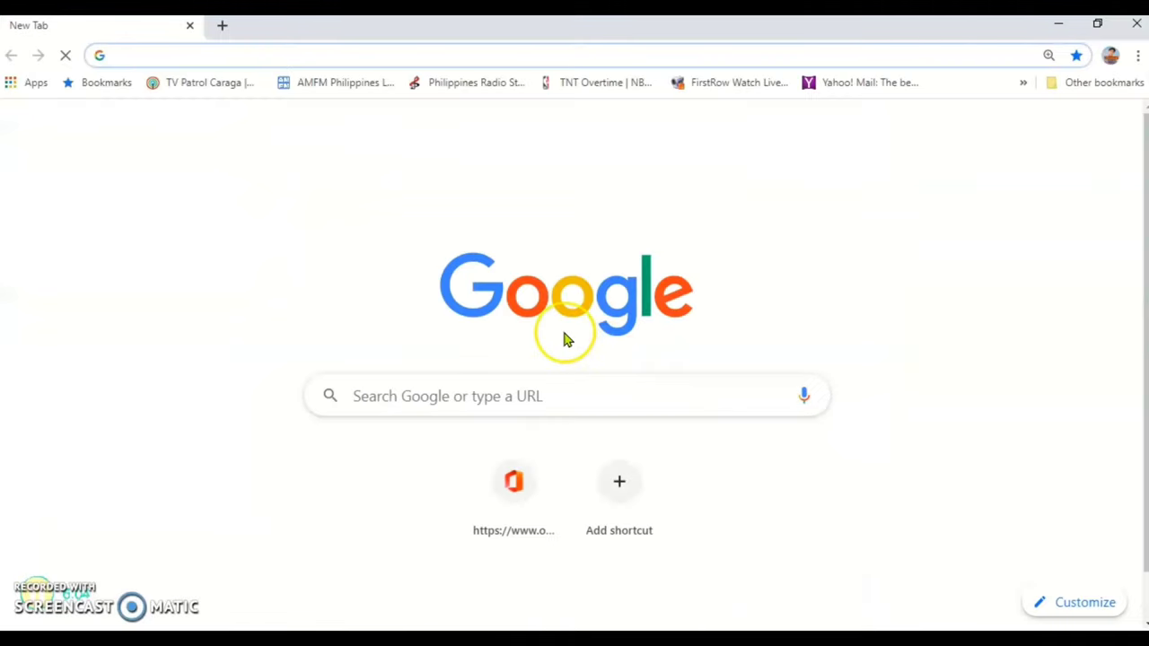
click(166, 56)
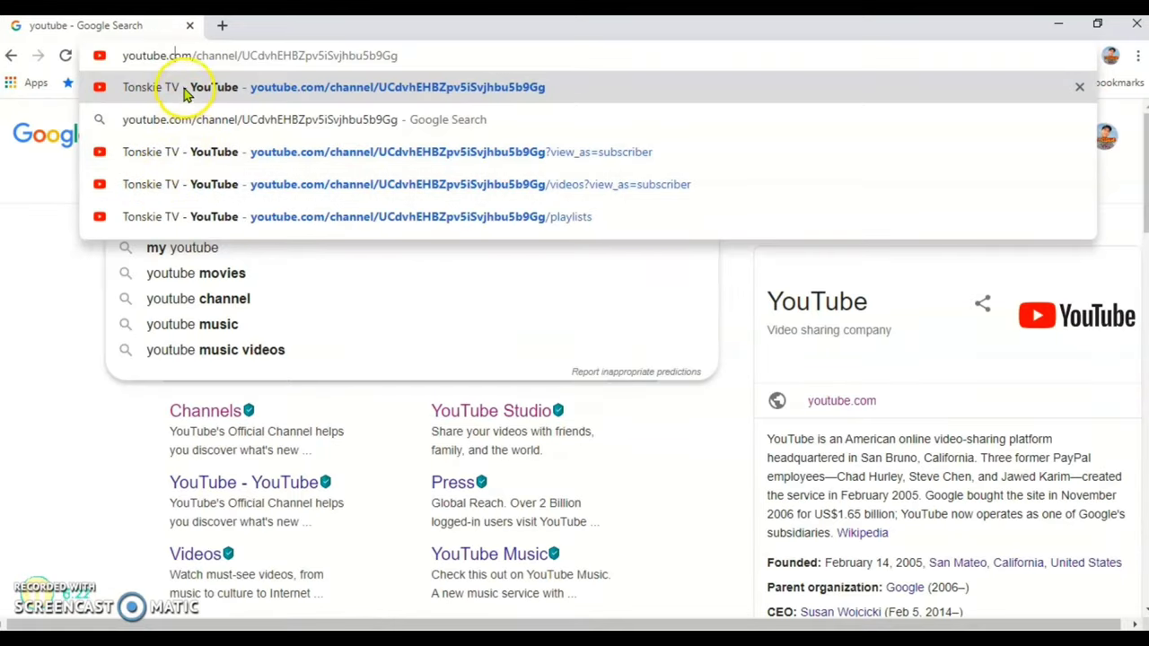
click(202, 90)
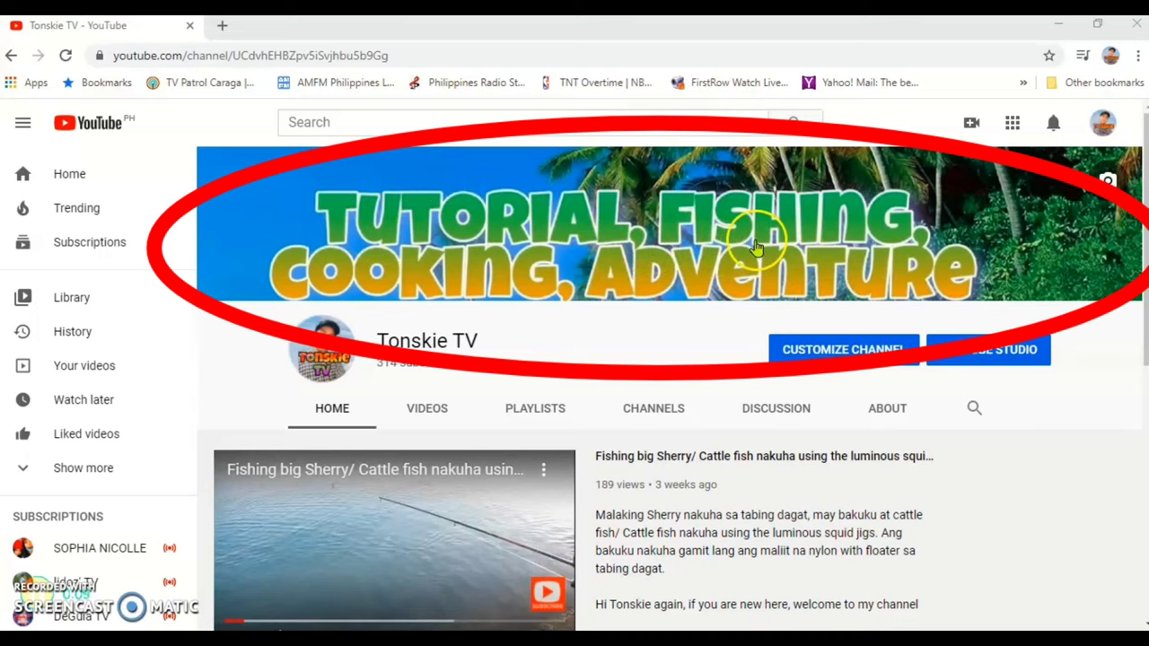
Open the Chrome settings and search them for "cookies".
click(1137, 56)
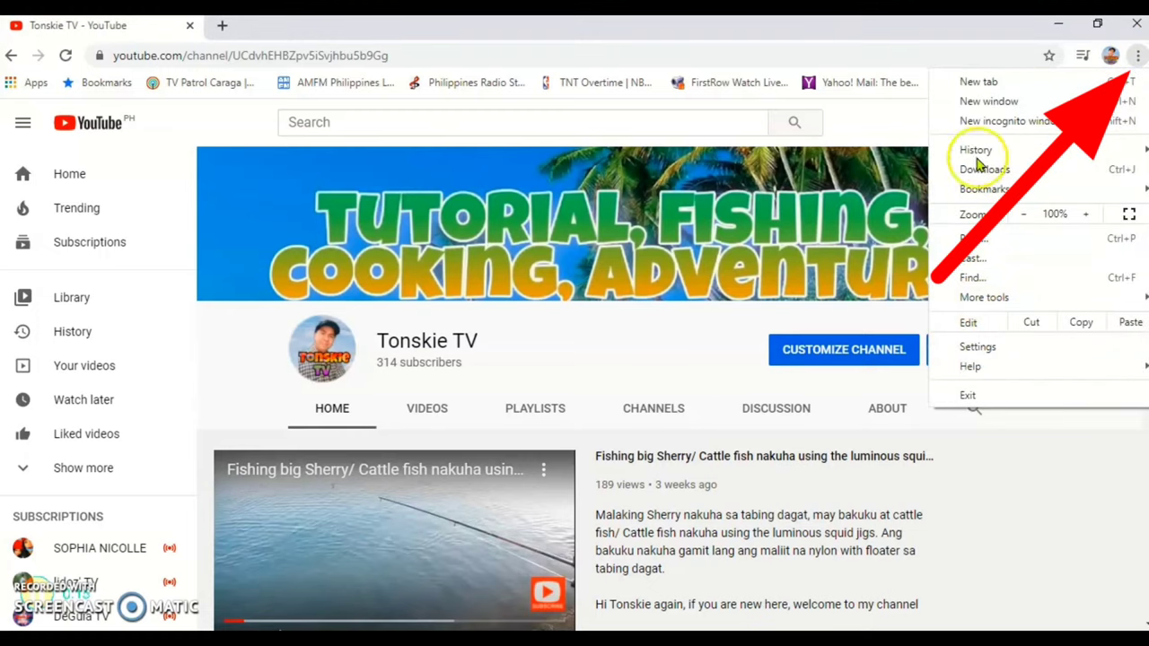
click(976, 348)
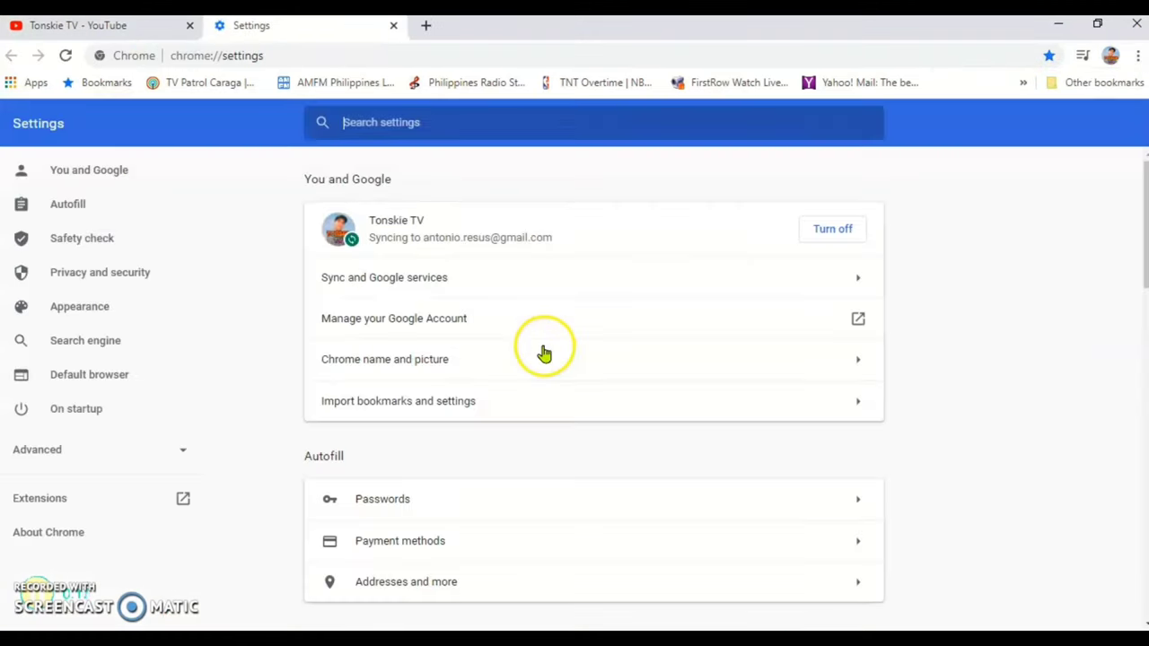
click(420, 127)
text(cookies)
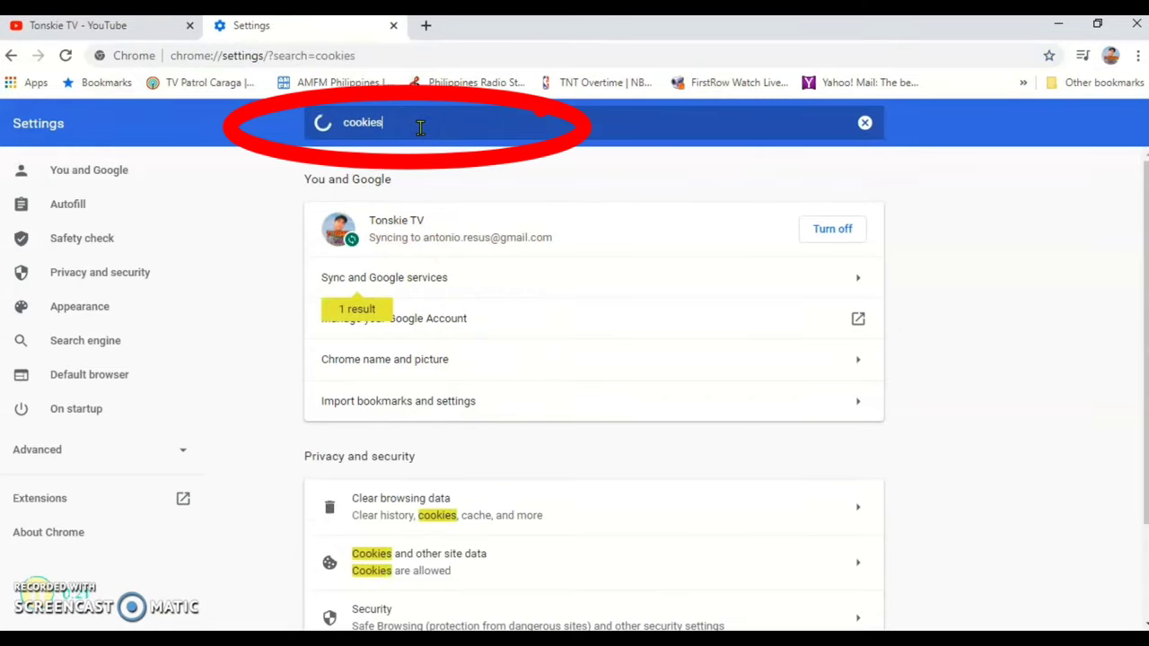
Open the cookies and site data page from the Site Settings content section.
scroll(487, 347, down, 2)
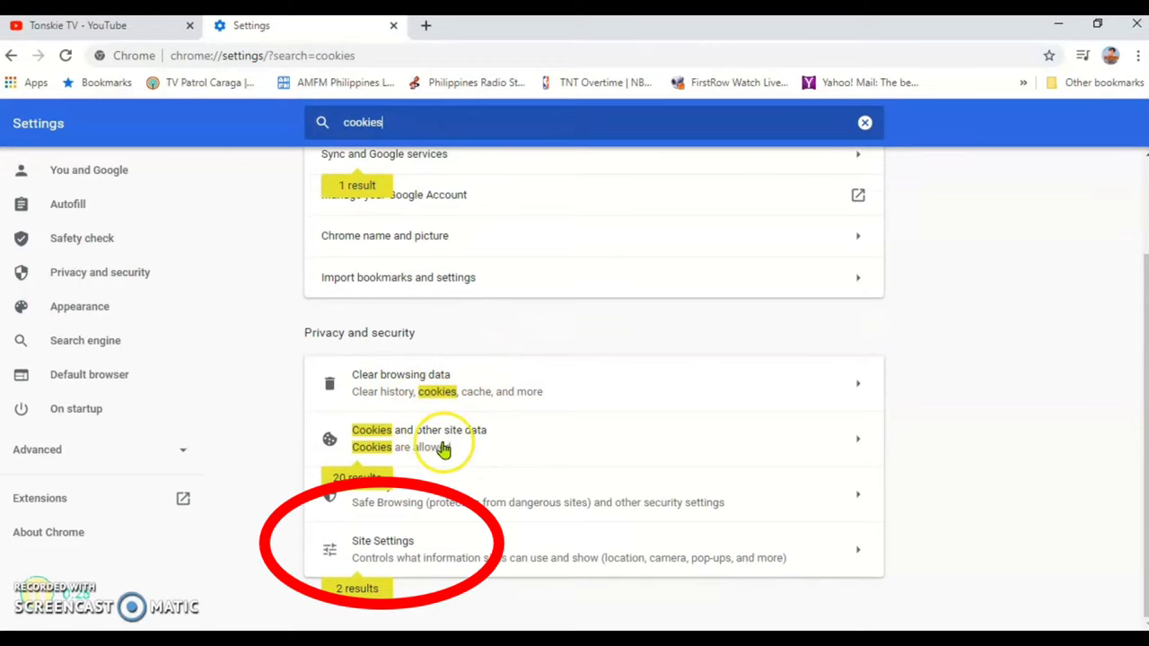
click(412, 549)
scroll(544, 442, down, 8)
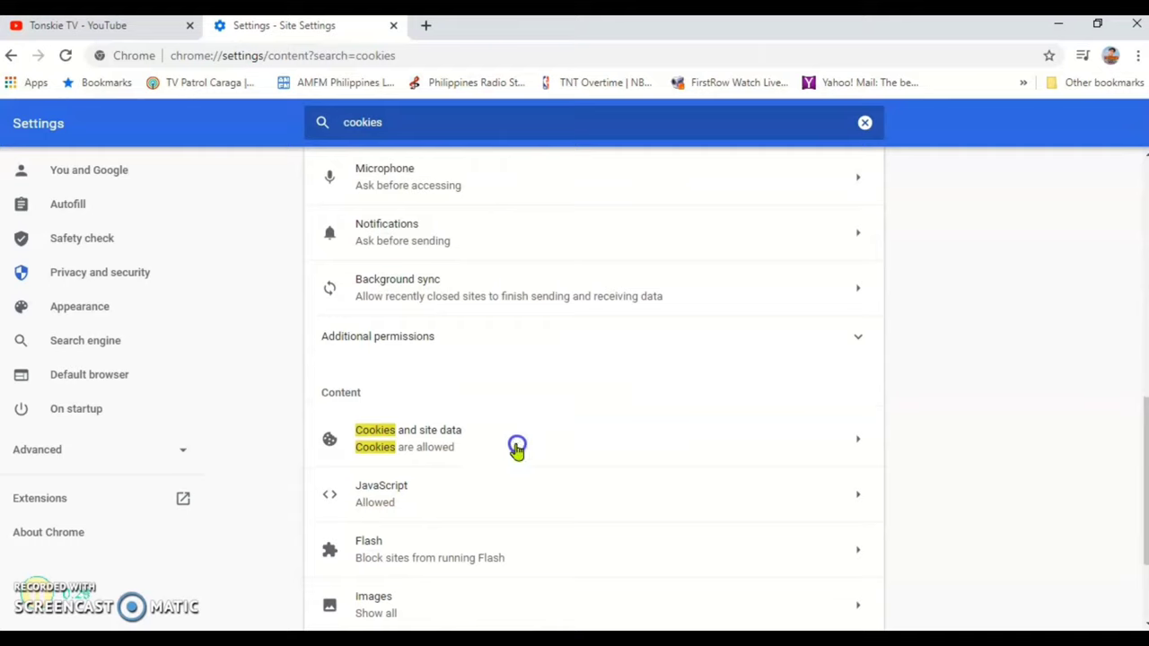
scroll(517, 447, down, 1)
scroll(517, 447, up, 3)
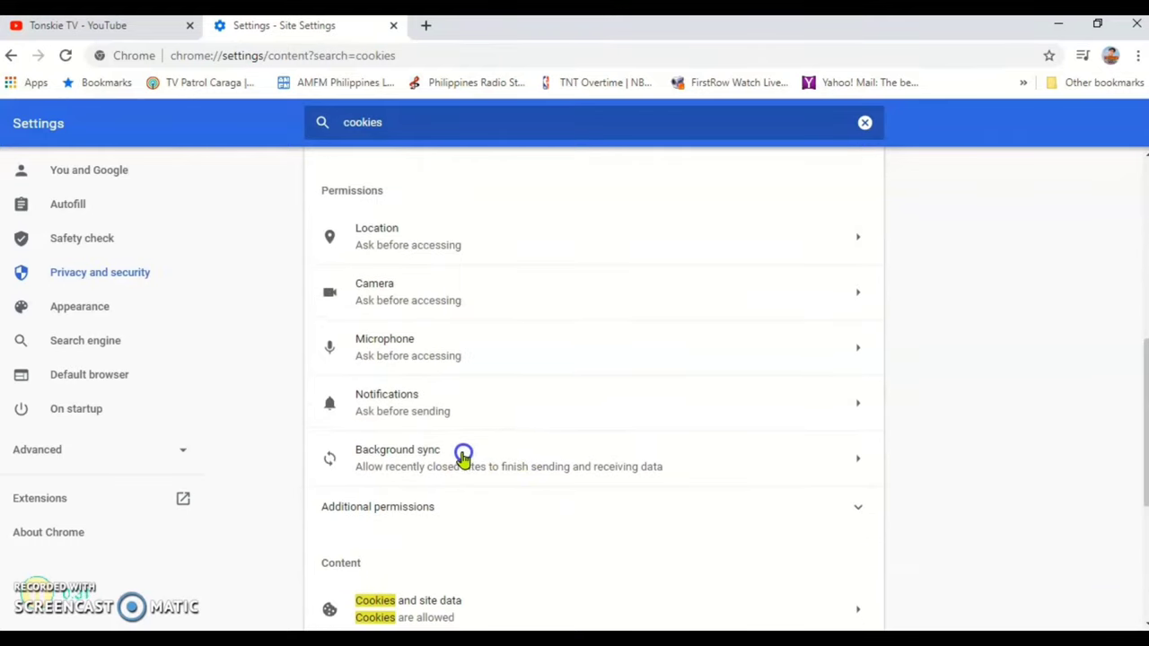
scroll(450, 384, down, 3)
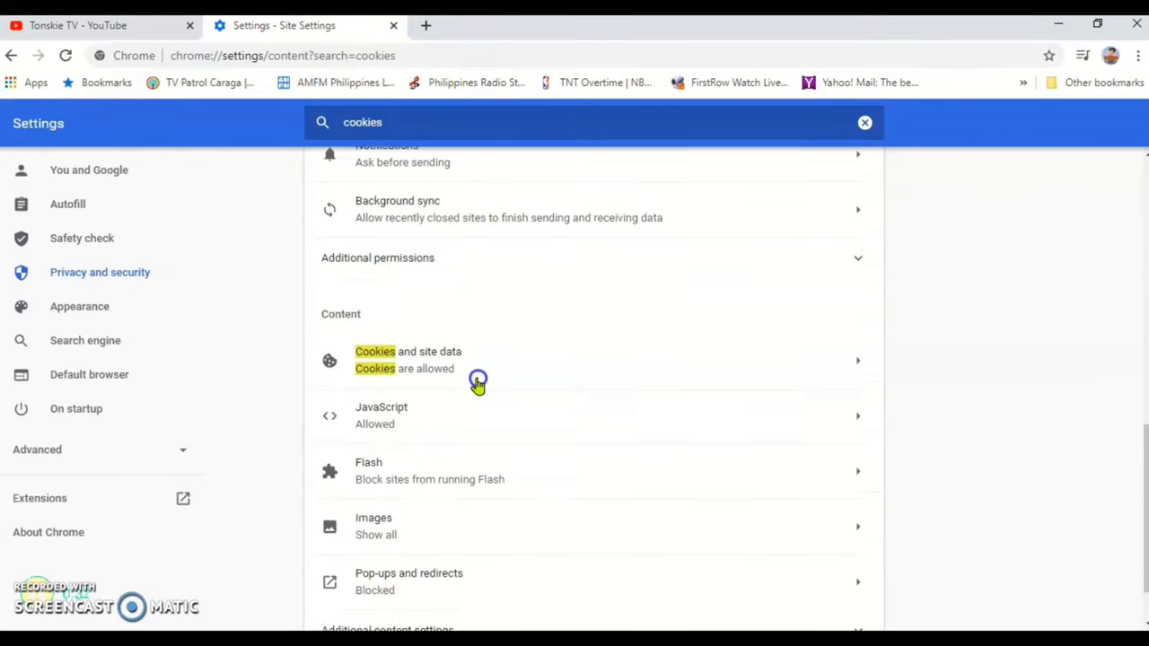
click(520, 355)
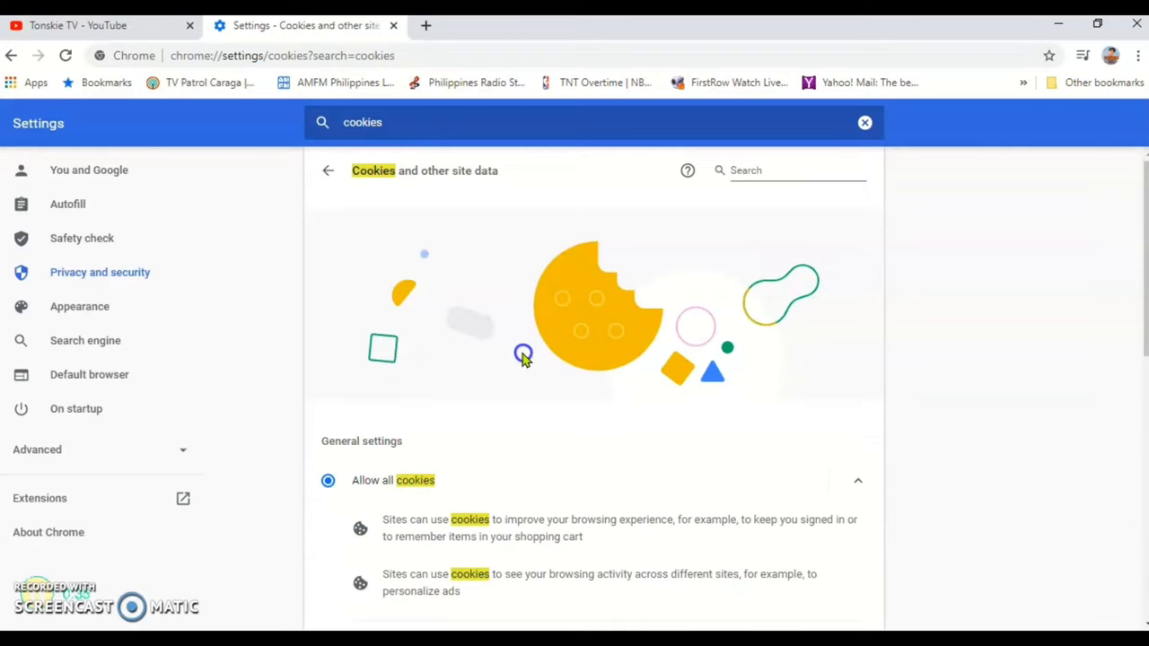